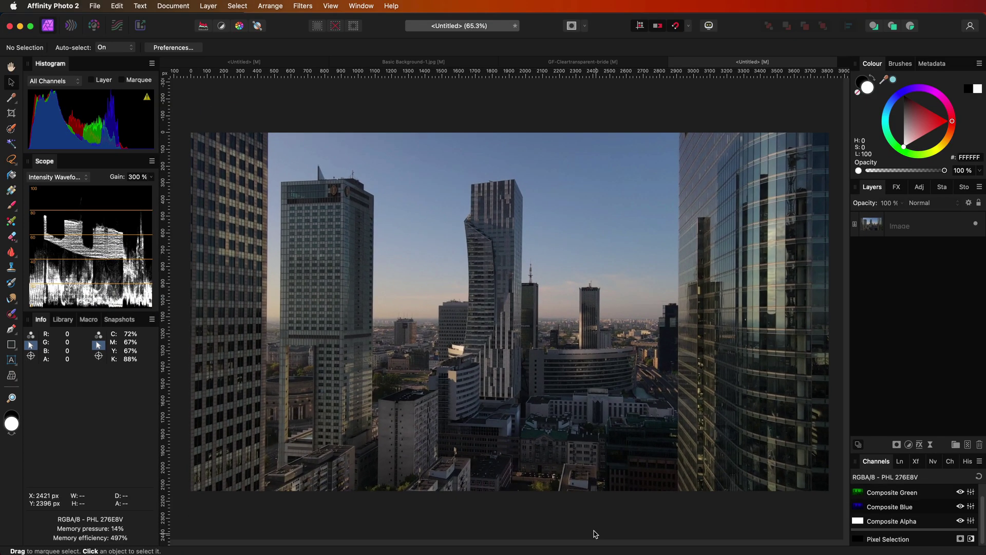
- Duplicate the photo layer and set the copy's blend mode to Soft Light
click(580, 410)
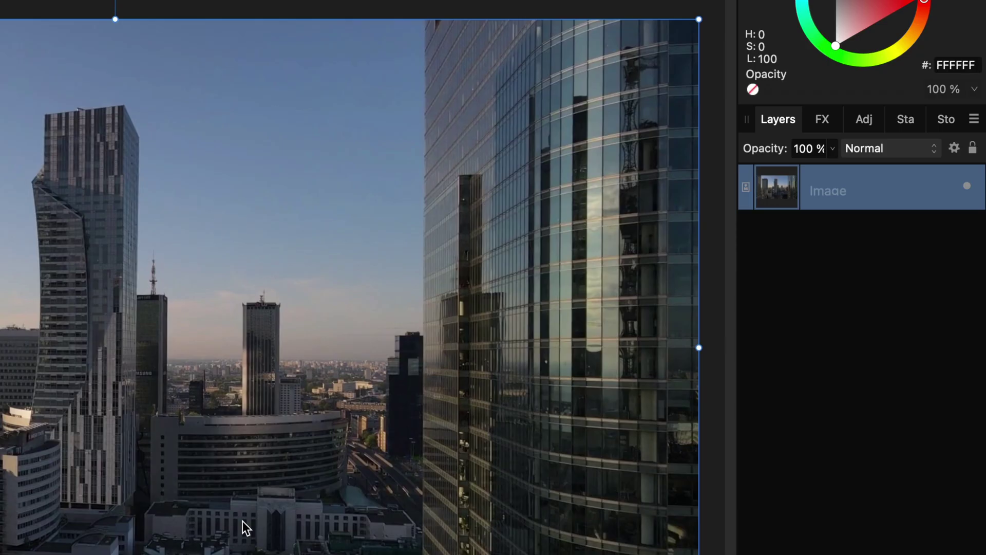
key(super+j)
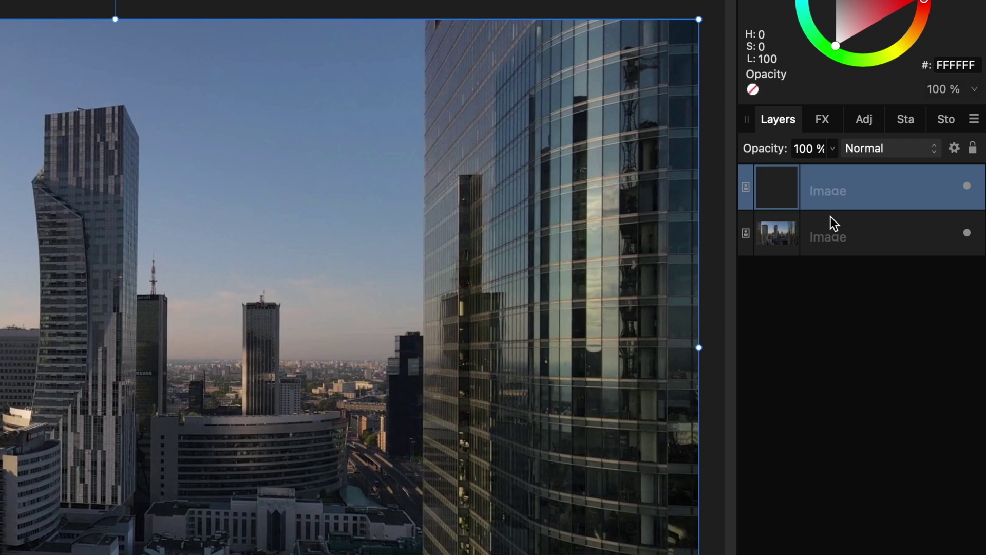
click(881, 150)
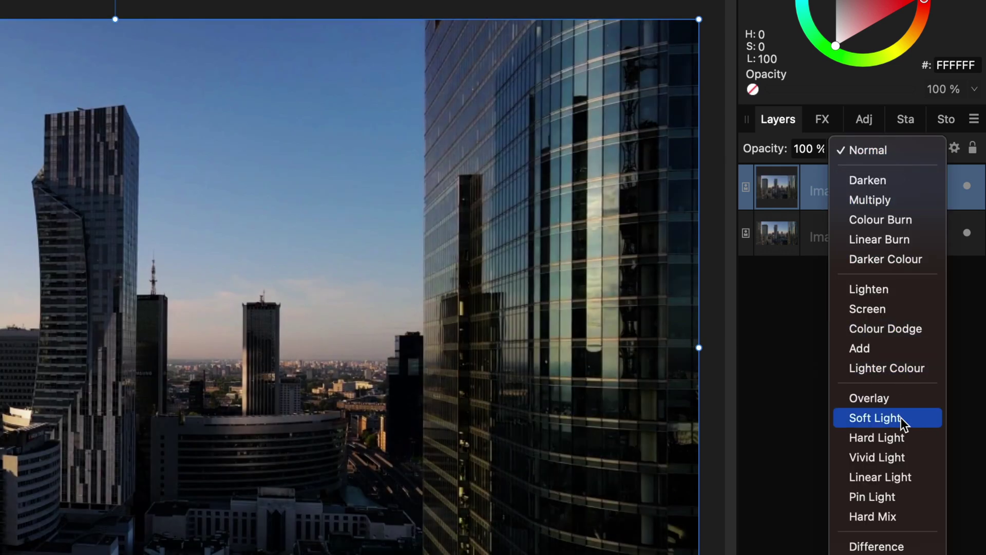
click(901, 417)
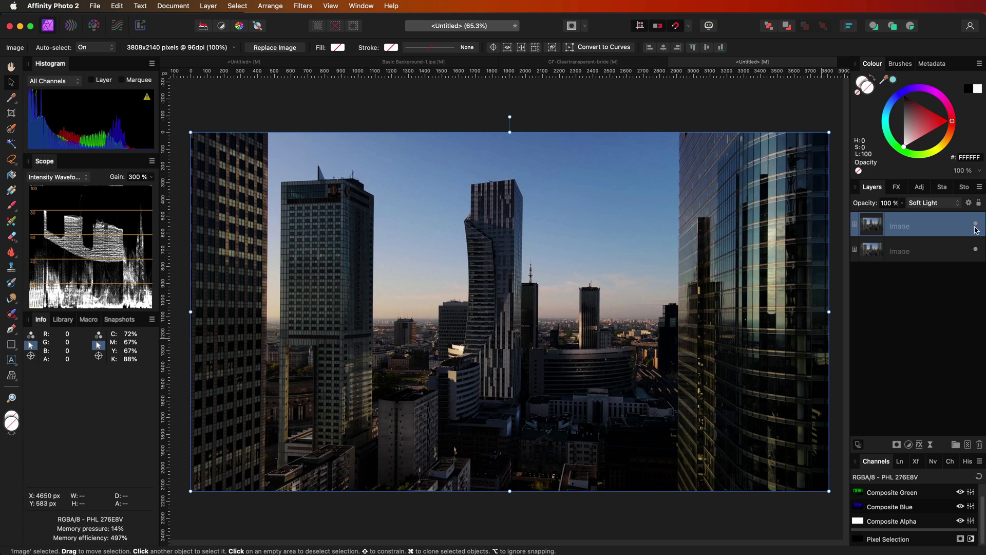
- Compare the Soft Light layer on and off, then set its opacity to 47 %
click(975, 225)
click(975, 225)
click(975, 224)
click(976, 224)
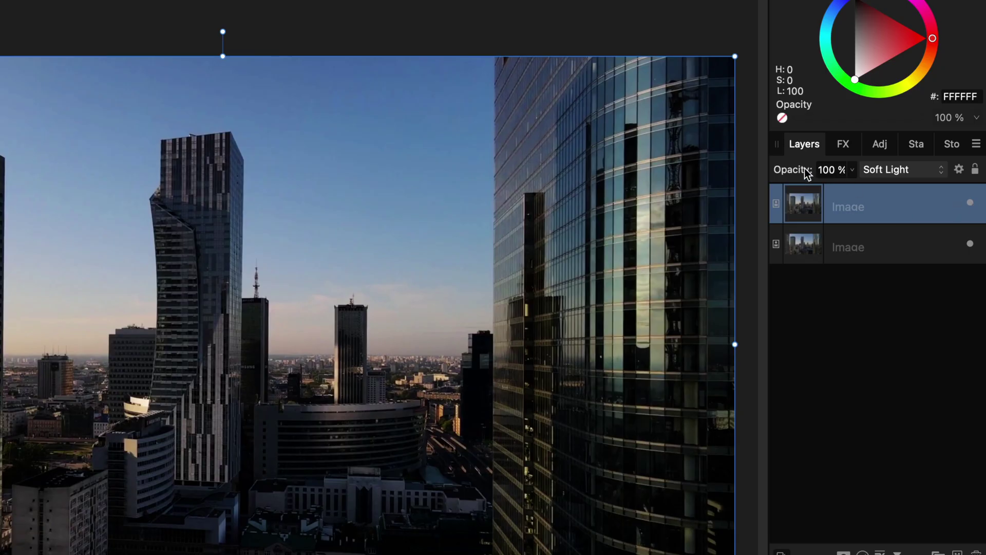
drag(873, 204, 835, 211)
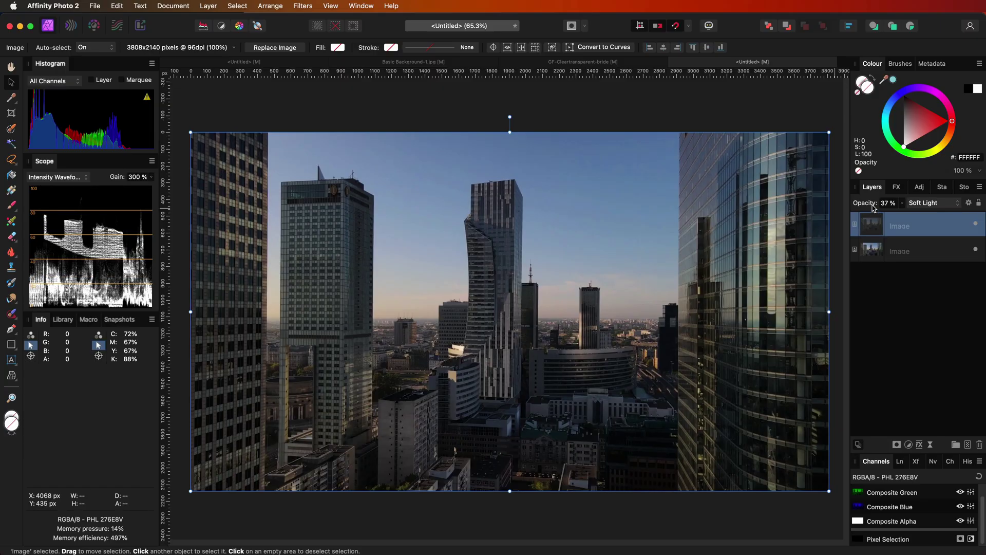
drag(875, 209, 878, 209)
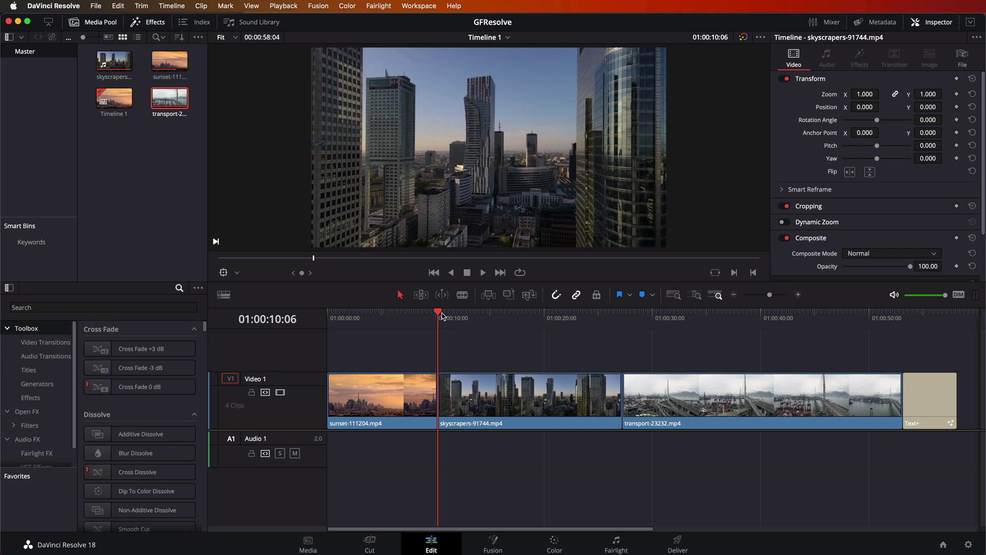
- Option-drag a copy of skyscrapers-91744.mp4 onto a new Video 2 track above the original
drag(444, 316, 497, 323)
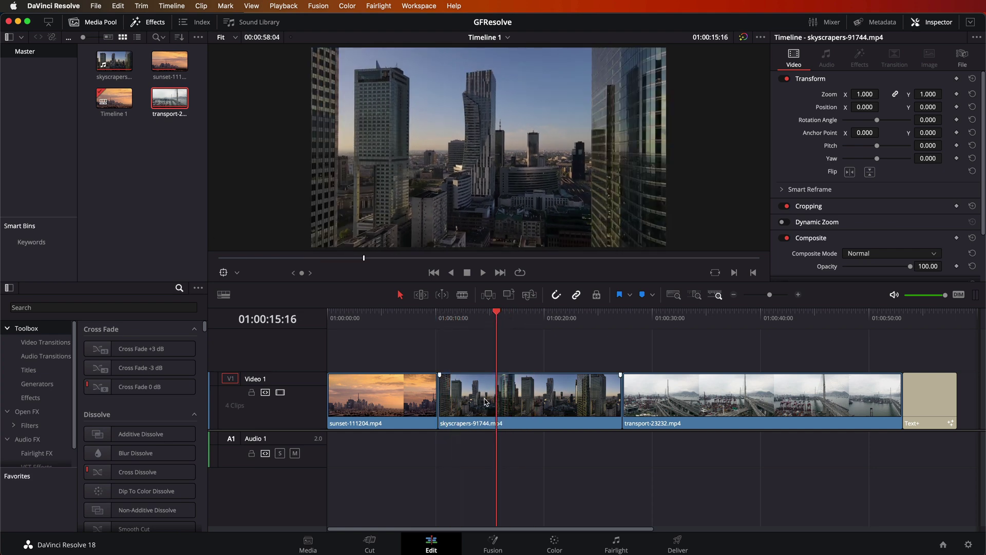
click(486, 402)
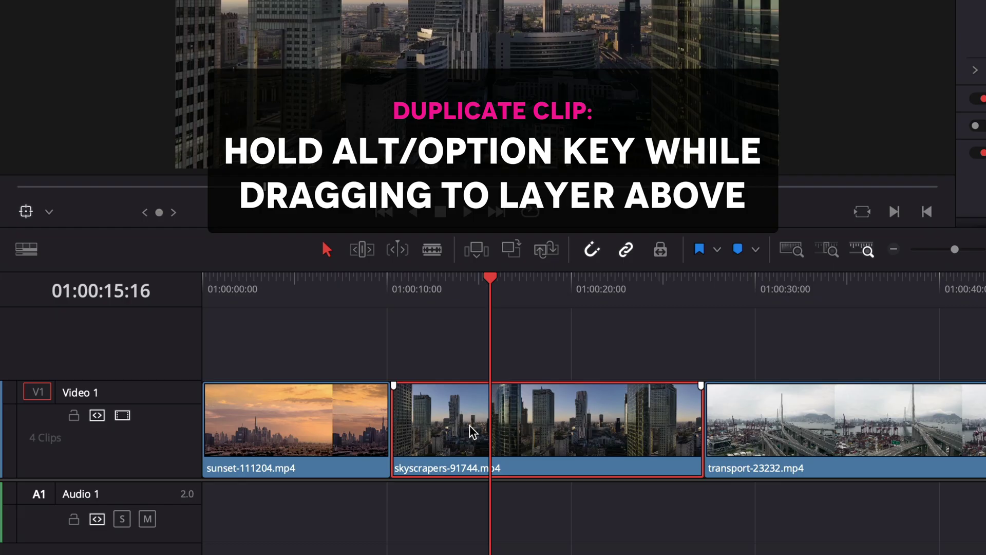
drag(447, 455, 466, 366)
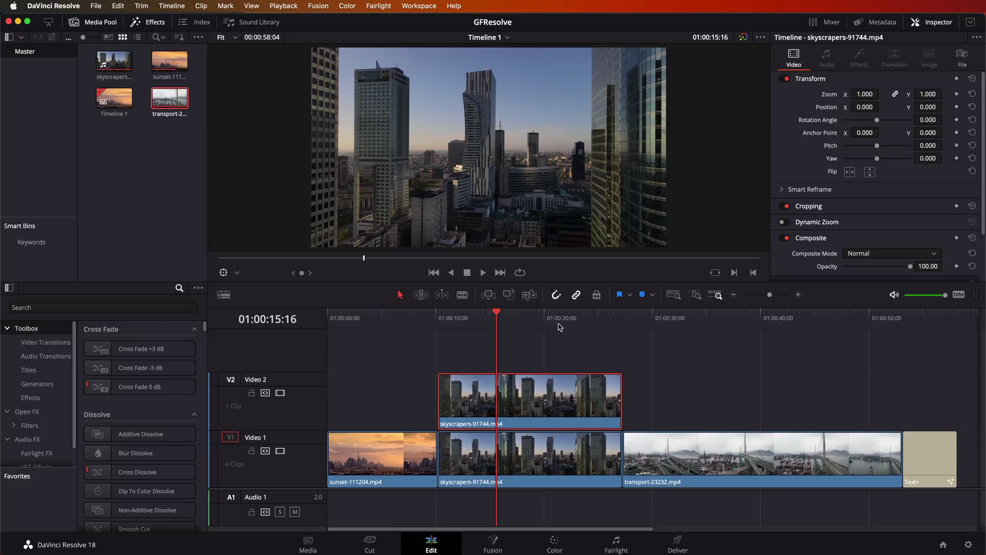
- Set the Video 2 skyscrapers clip's Composite Mode to Softlight in the Inspector and preview the blend
click(551, 446)
click(554, 418)
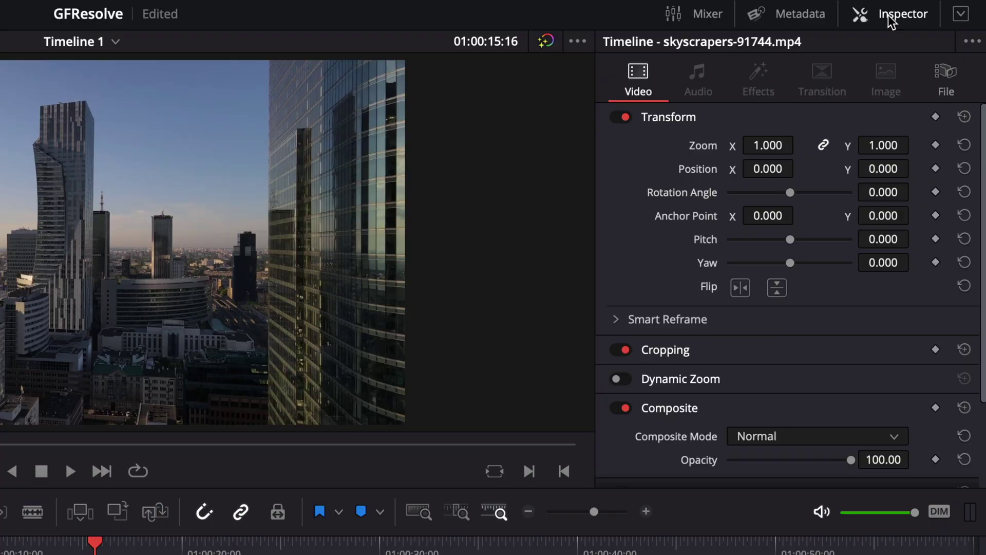
click(932, 24)
click(891, 20)
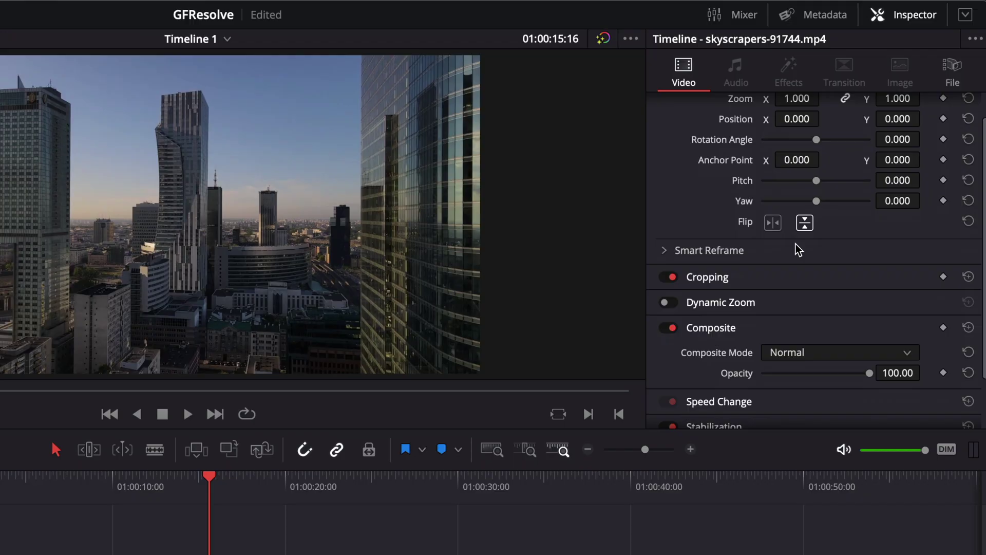
scroll(796, 244, down, 3)
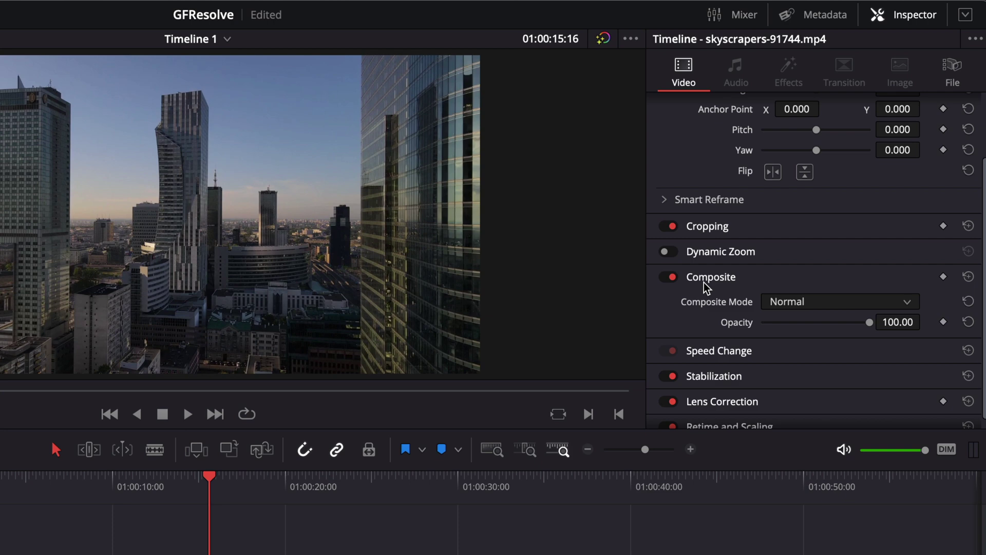
click(808, 303)
scroll(833, 417, down, 5)
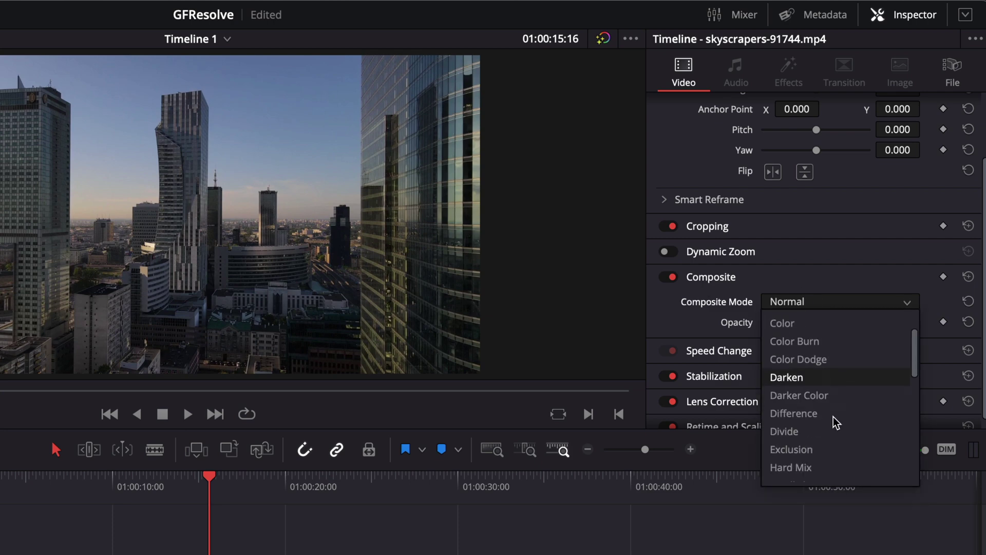
scroll(832, 417, down, 3)
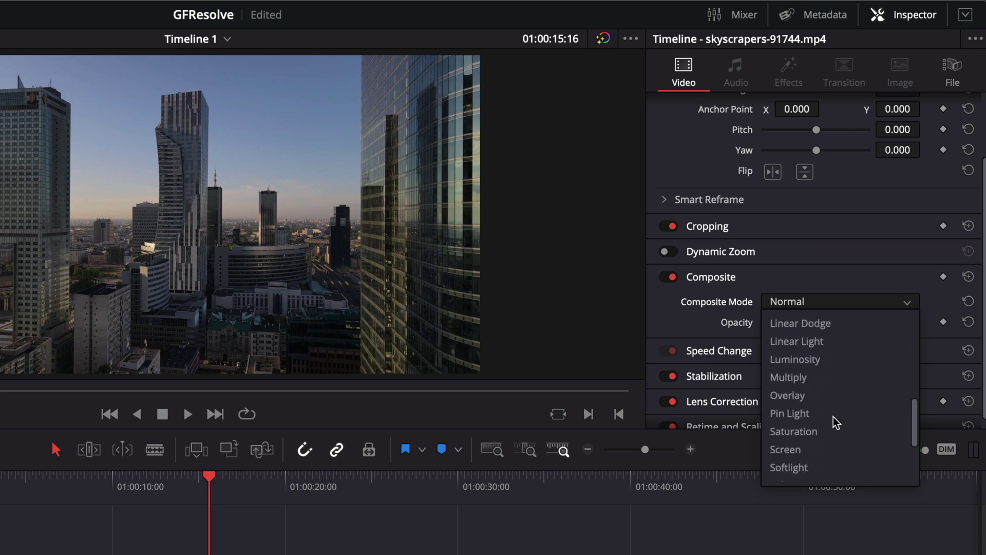
click(815, 467)
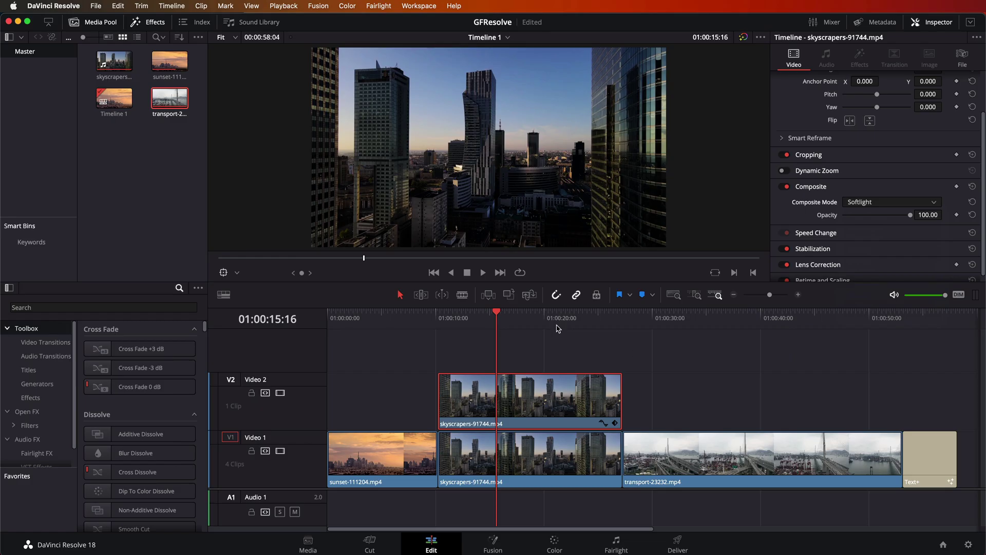
mouse_move(496, 322)
mouse_down()
mouse_move(456, 324)
mouse_move(512, 326)
mouse_move(499, 326)
mouse_up()
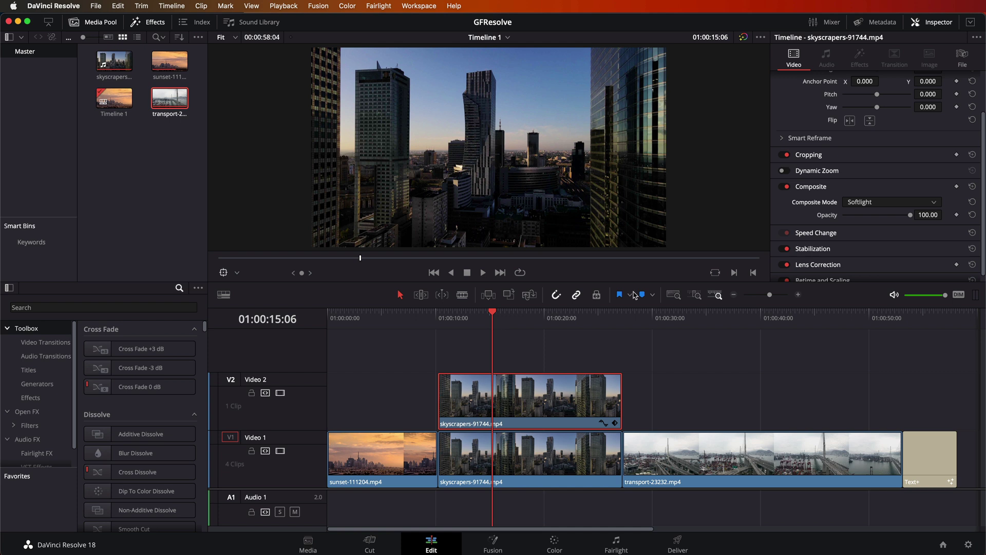
- Try the V2 clip at 45.80 composite opacity, then delete that V2 skyscrapers copy
drag(911, 216, 850, 226)
double_click(899, 226)
drag(920, 225, 873, 226)
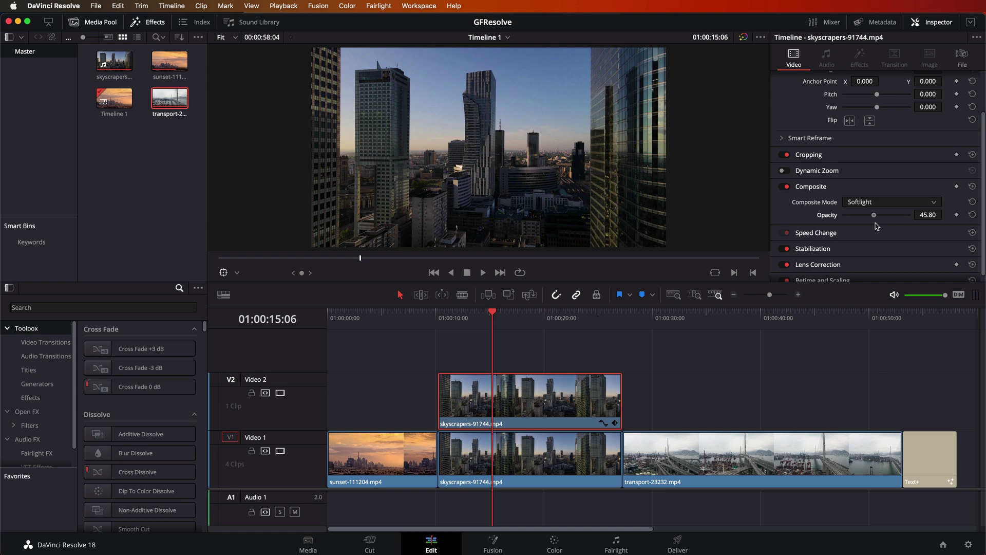
drag(492, 314, 471, 314)
mouse_move(543, 321)
mouse_down()
mouse_move(570, 321)
mouse_move(534, 326)
mouse_up()
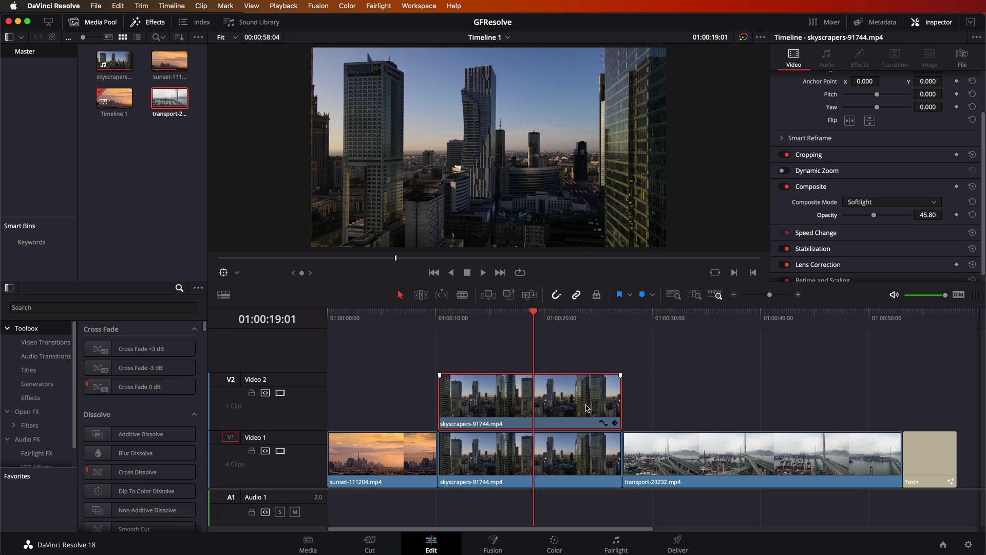
right_click(574, 398)
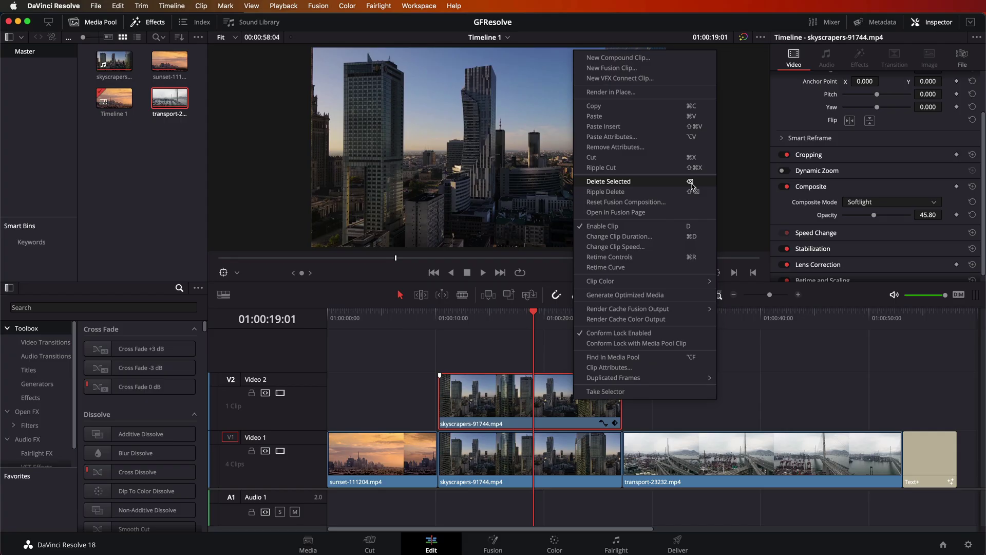
click(704, 136)
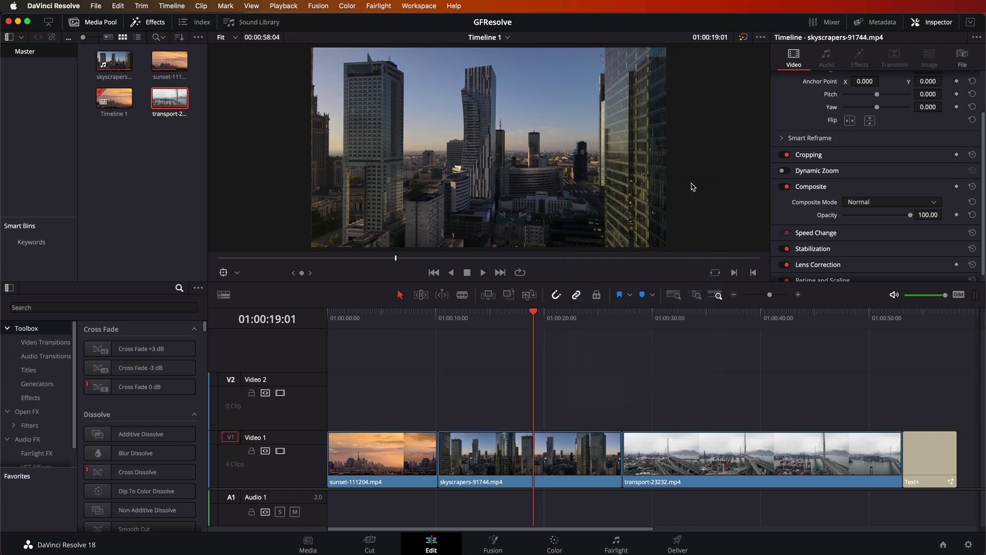
- On the Color page, add serial node 02 after node 01, then parallel node 03 joined by a mixer
click(557, 545)
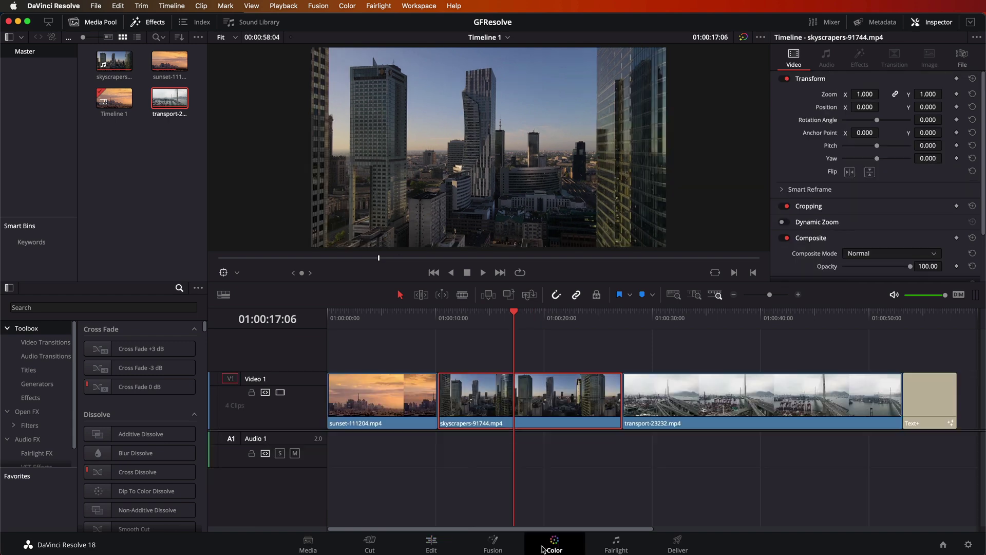
mouse_move(671, 202)
mouse_down()
mouse_move(703, 173)
mouse_move(674, 169)
mouse_move(669, 184)
mouse_up()
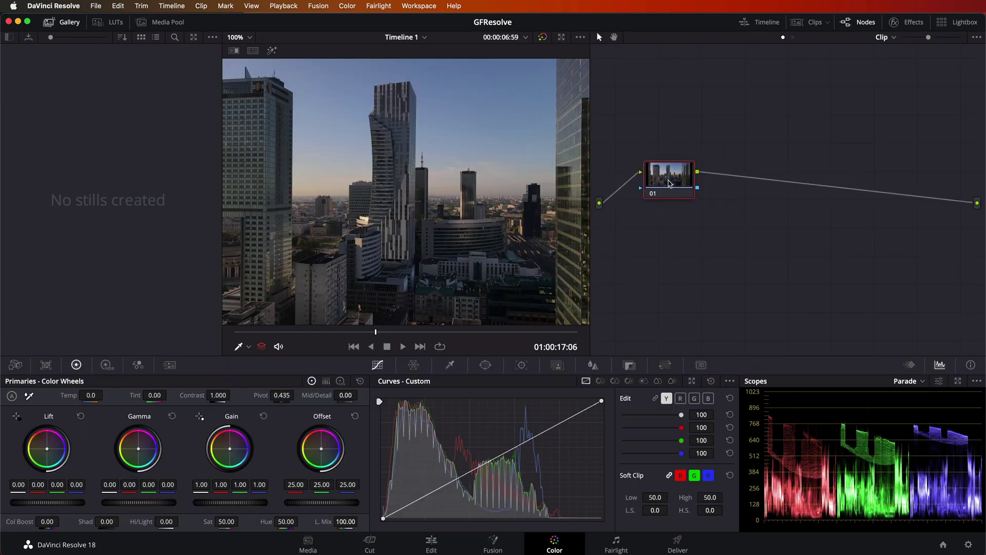
key(alt+s)
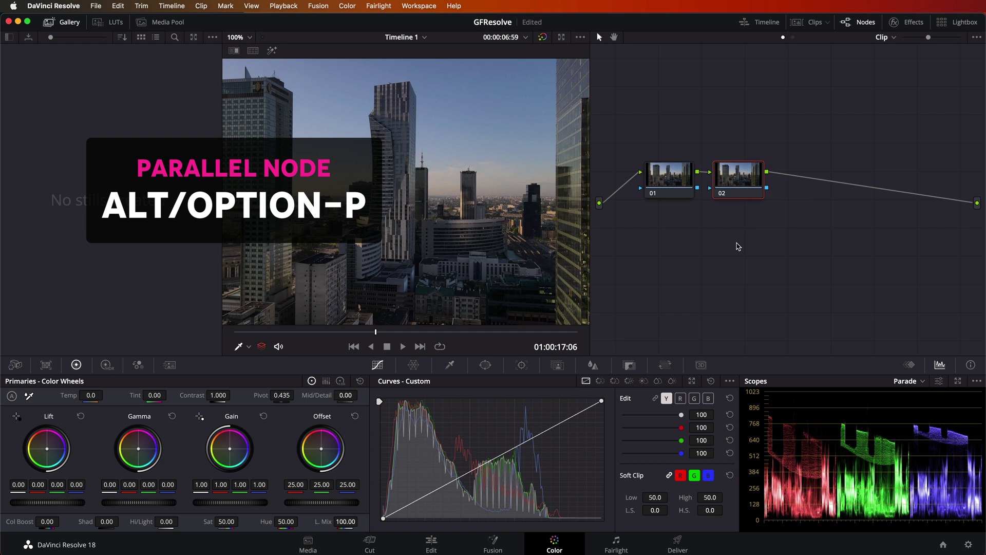
key(alt+p)
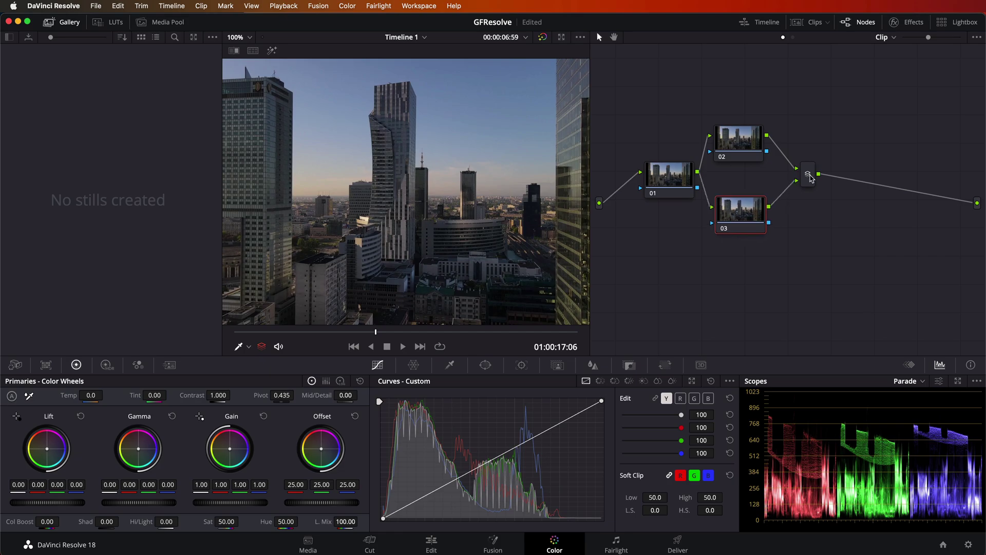
click(809, 176)
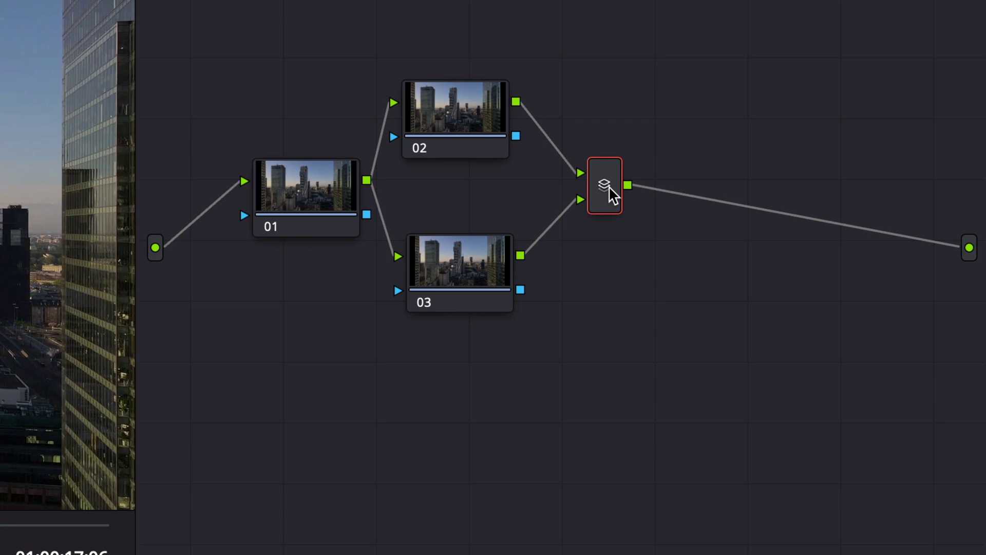
- Morph the parallel mixer into a Layer Mixer node and set its composite mode to Softlight
right_click(610, 189)
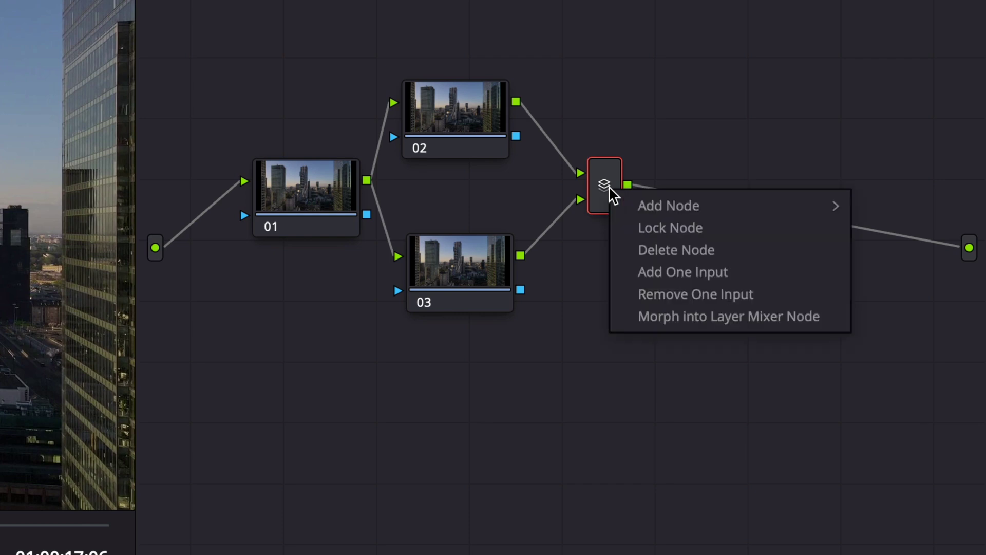
click(654, 310)
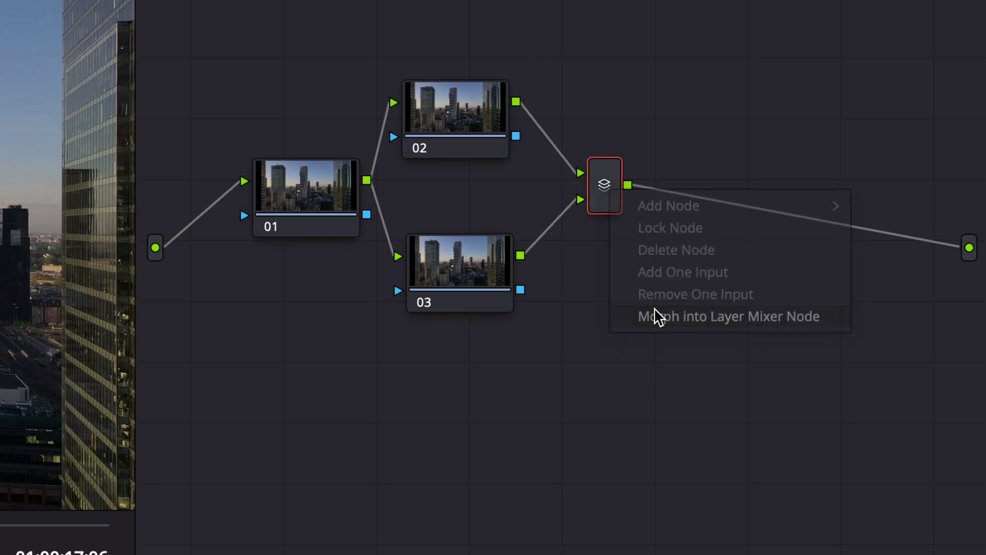
right_click(604, 182)
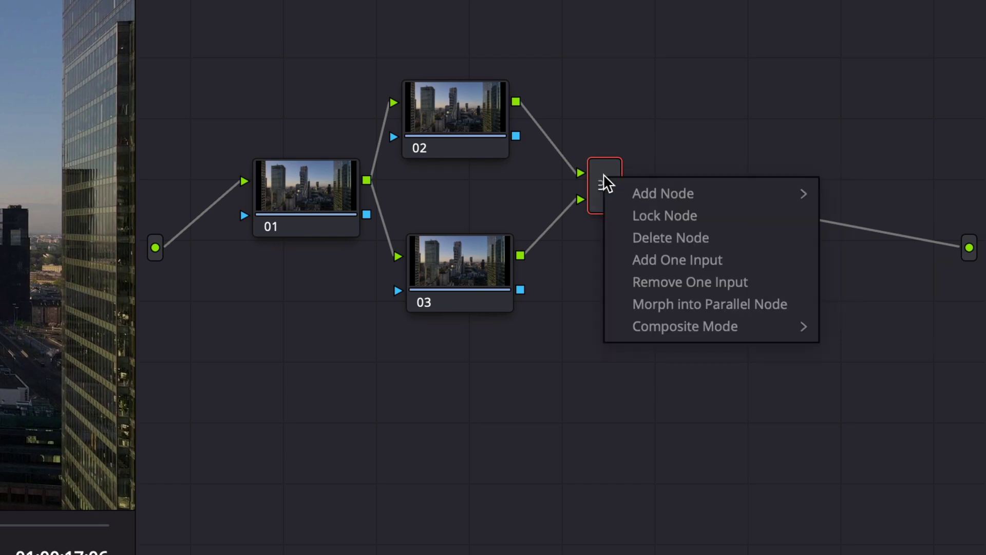
mouse_move(665, 329)
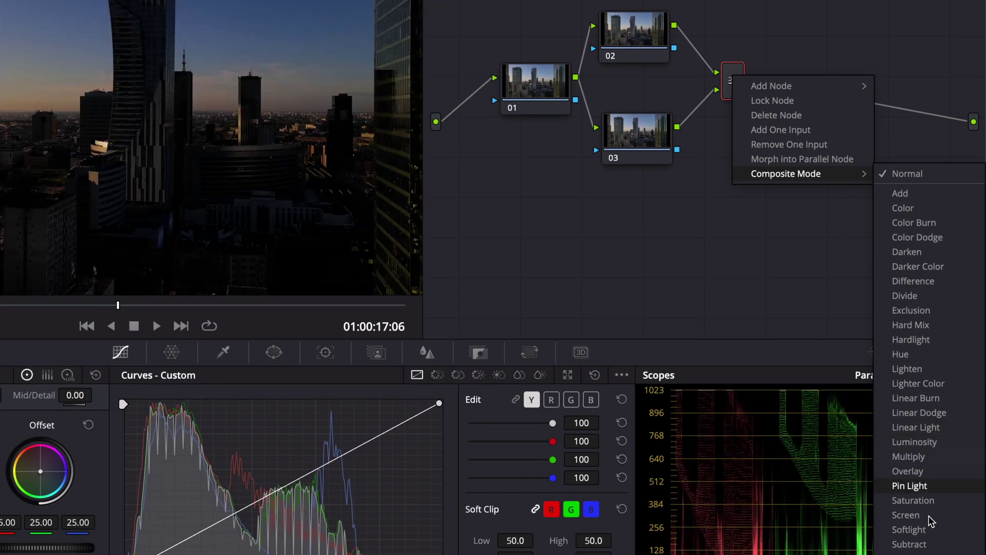
click(909, 529)
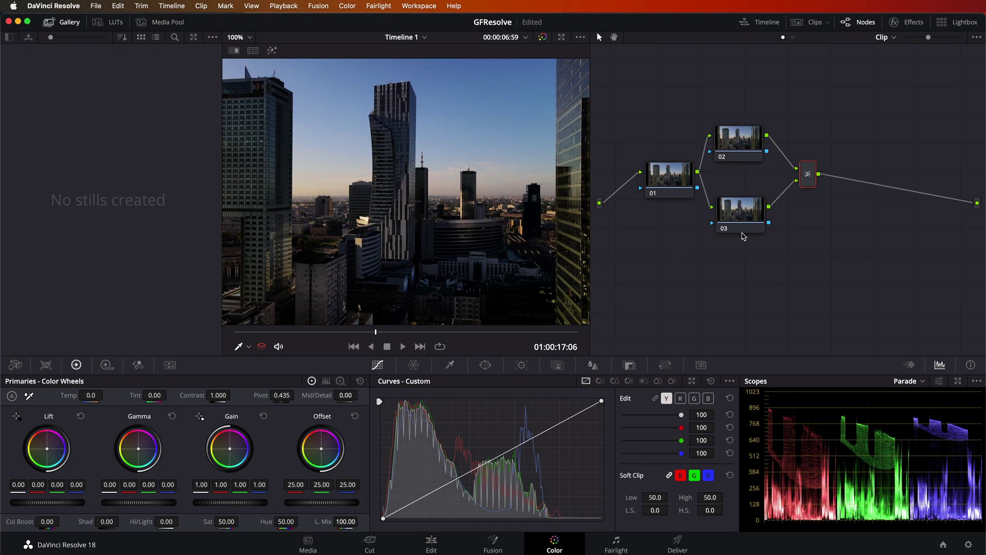
click(741, 233)
click(727, 231)
click(727, 231)
click(727, 233)
click(743, 227)
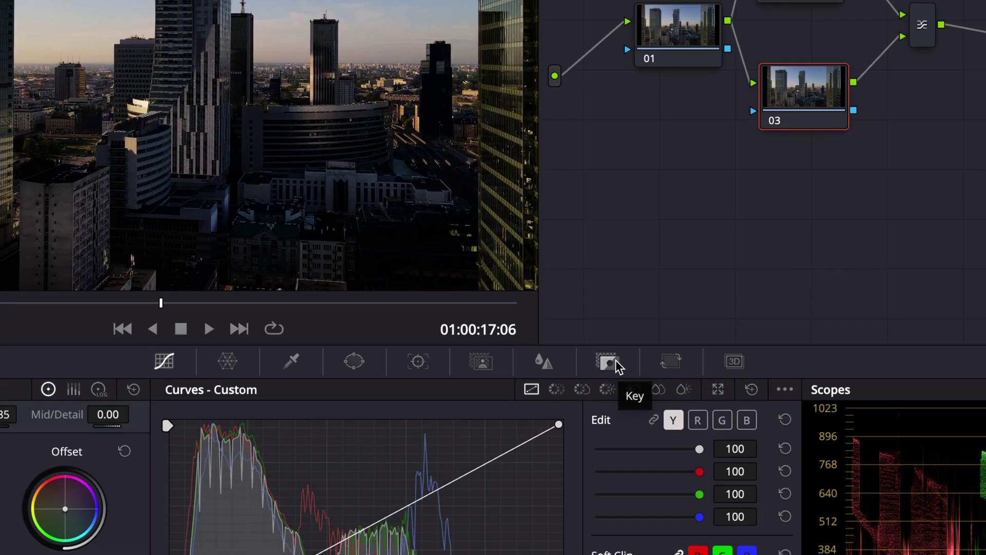
- Scrub node 03's Key Output Gain in the Key palette down to 0.355
click(617, 364)
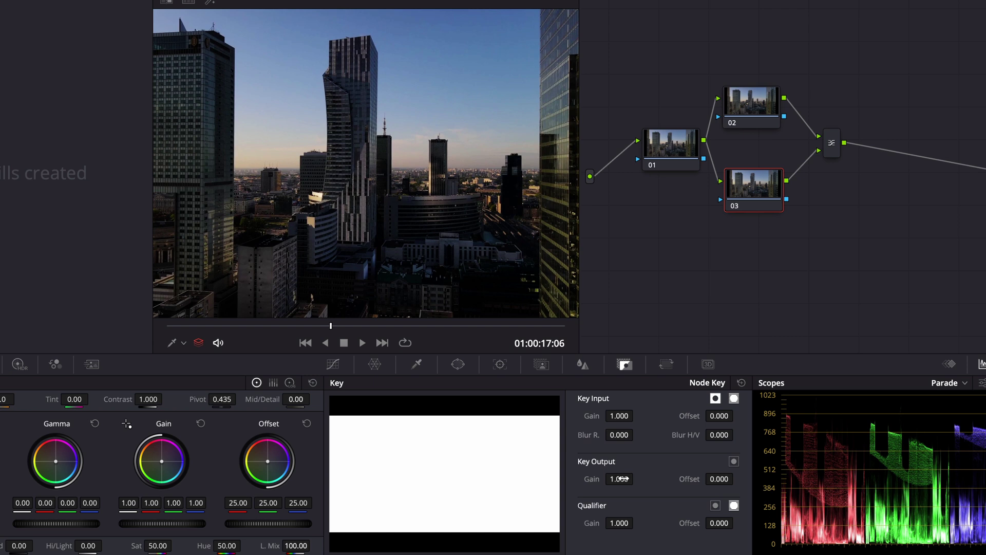
drag(621, 479, 514, 486)
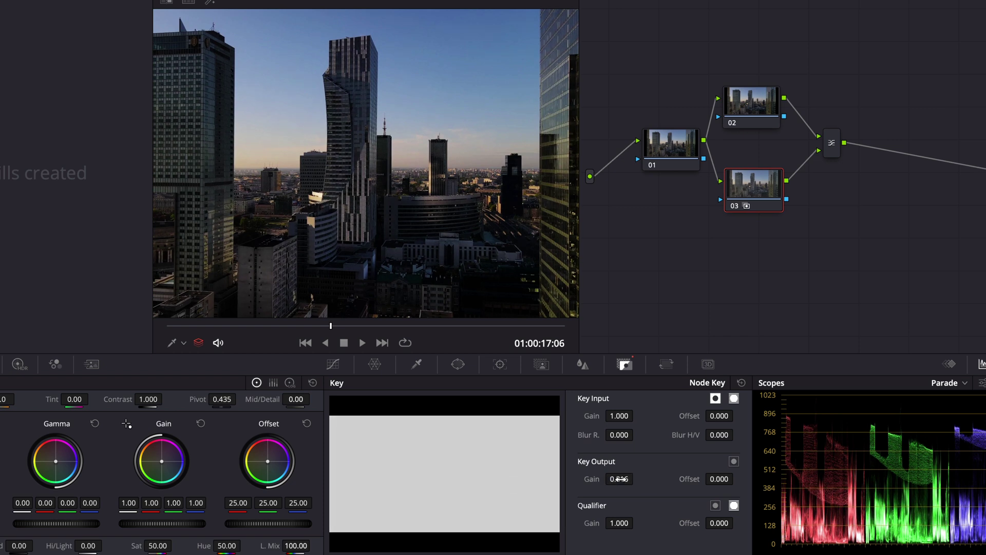
drag(620, 479, 385, 487)
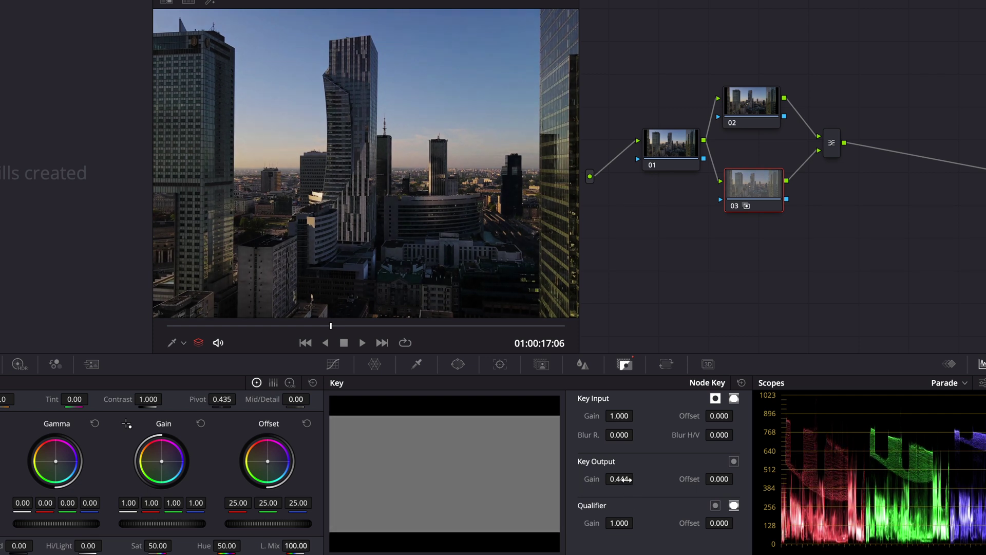
drag(619, 478, 447, 478)
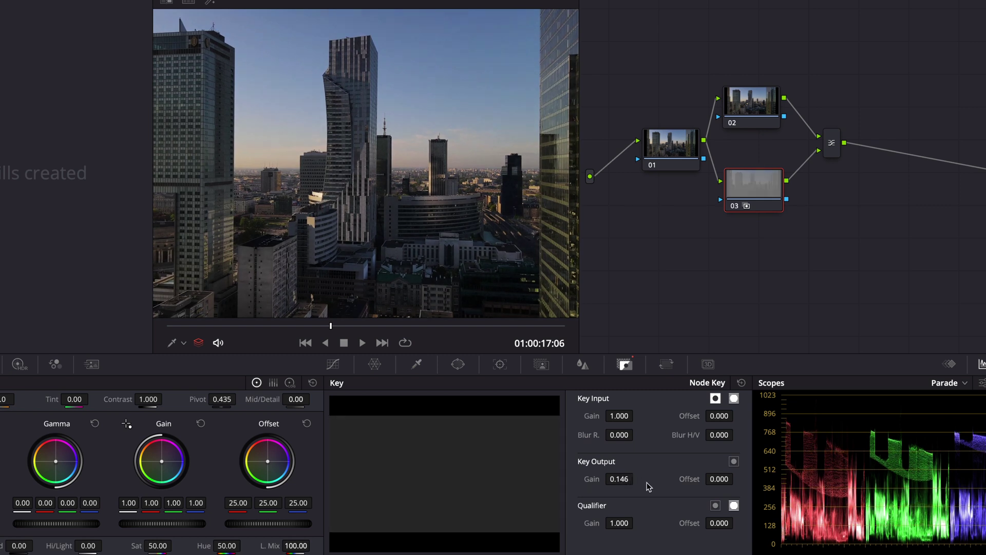
drag(618, 478, 681, 483)
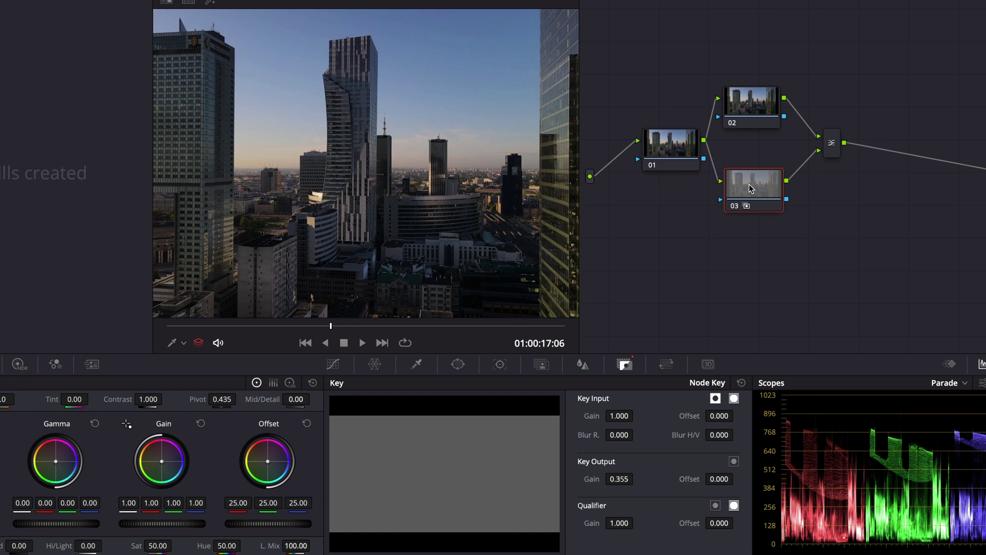
key(shift+h)
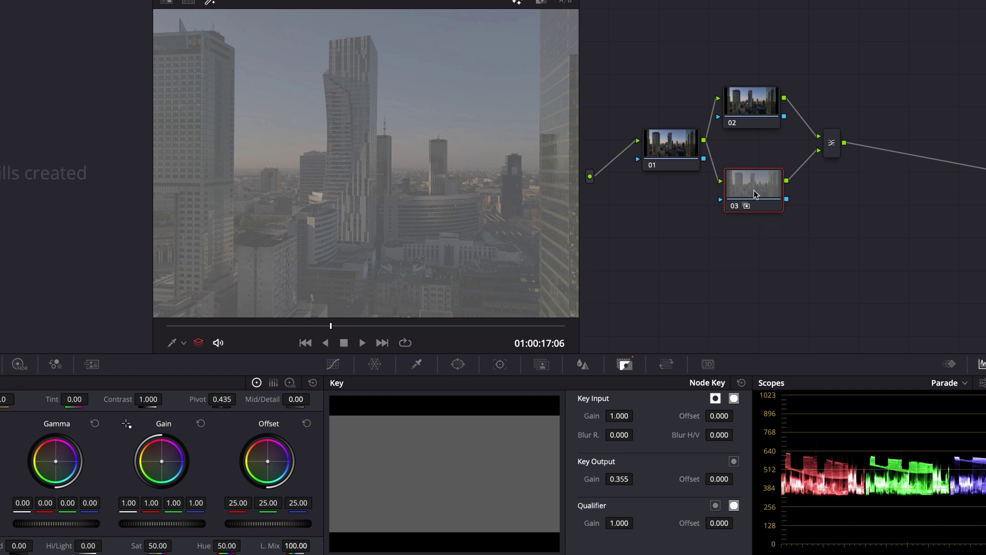
key(shift+h)
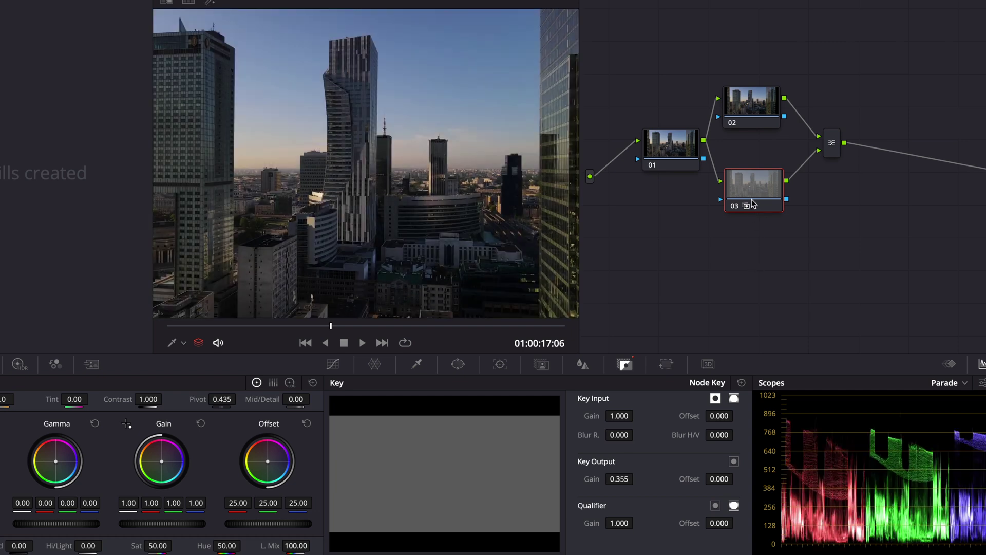
key(ctrl+d)
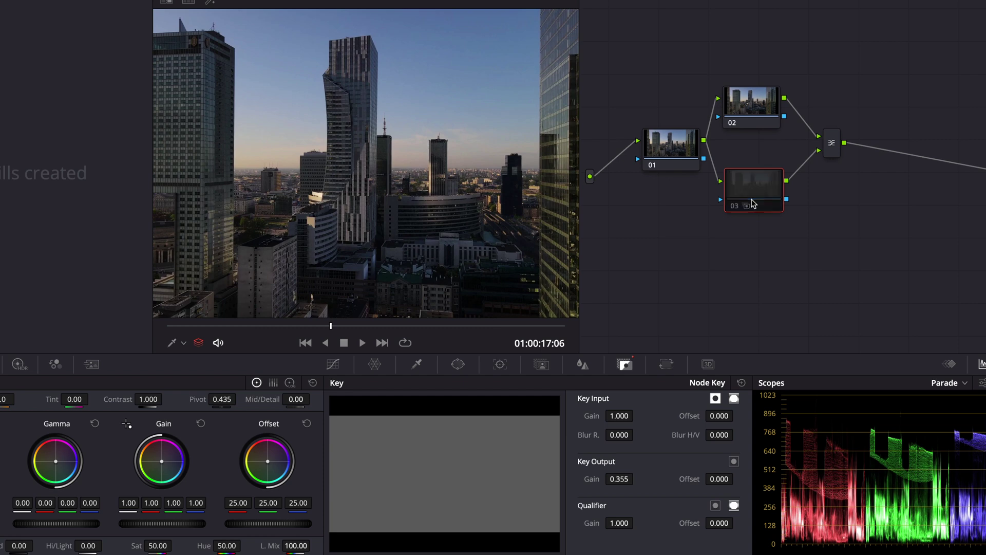
key(ctrl+d)
key(ctrl+d)
key(ctrl+d)
key(ctrl+d)
key(ctrl+d)
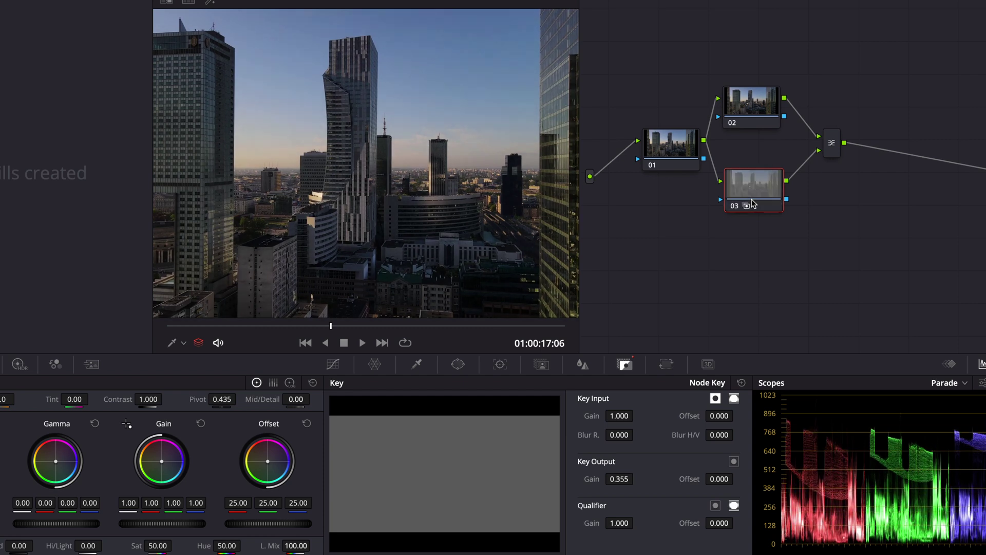
key(ctrl+d)
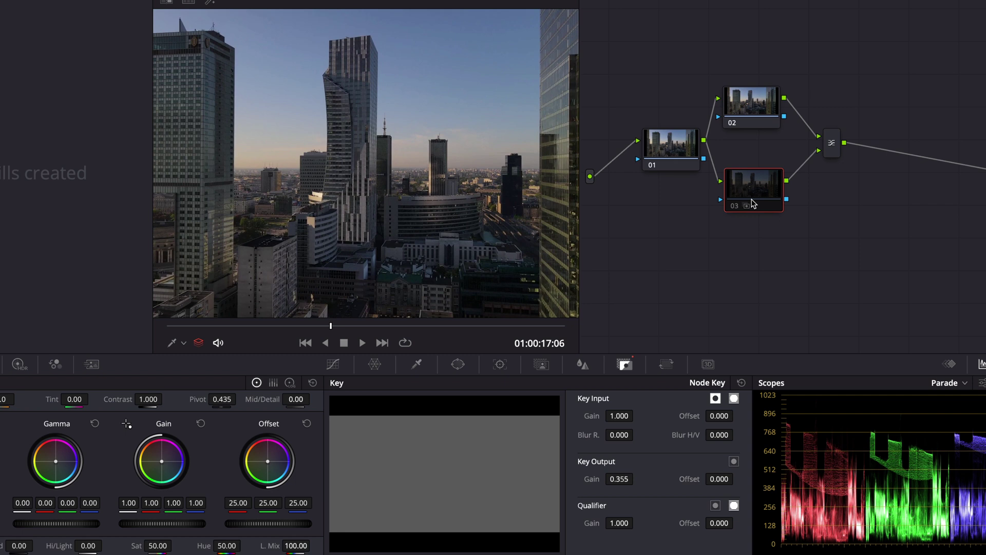
key(alt+d)
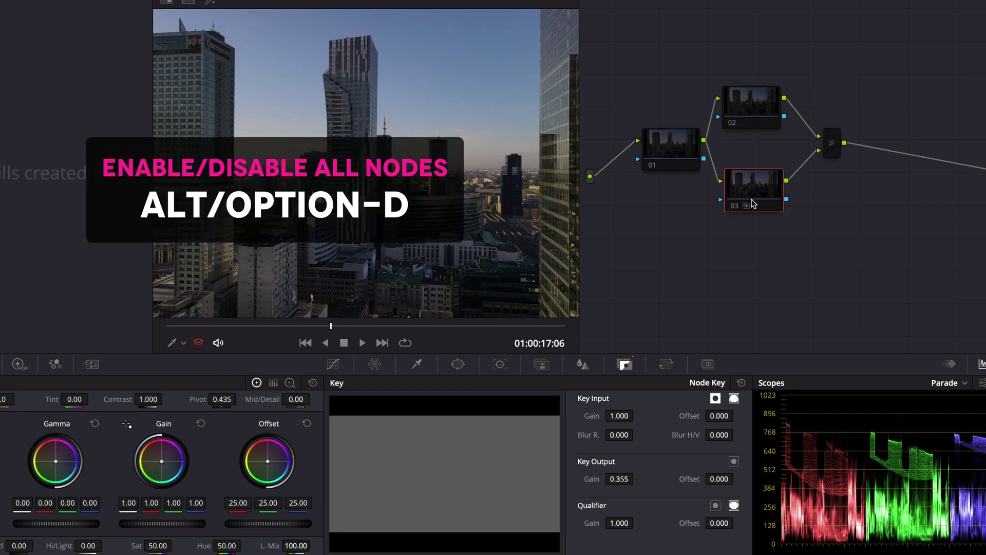
key(alt+d)
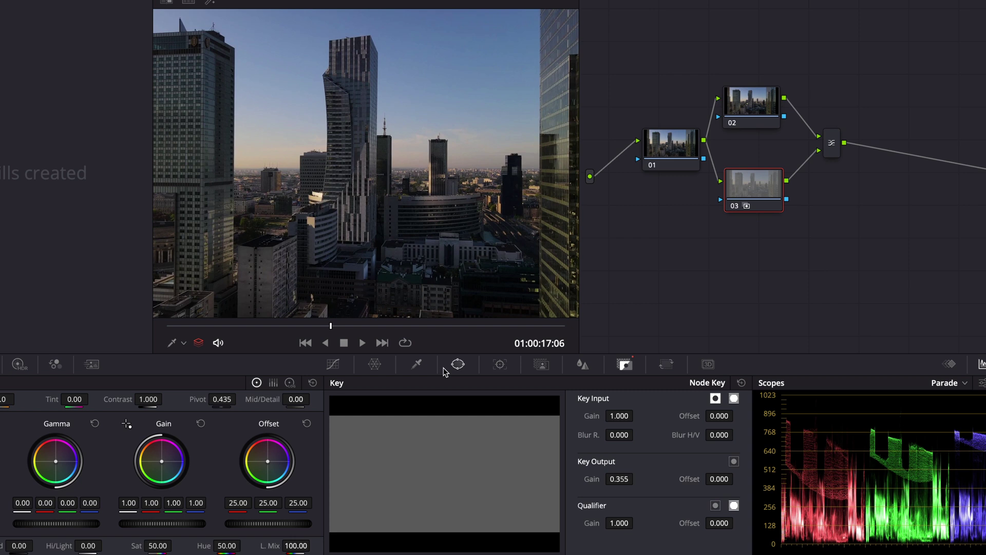
- Raise node 03's key output gain to 0.662 and lift shadows, lower highlights on its luma curve
mouse_move(609, 479)
mouse_down()
mouse_move(945, 467)
mouse_move(595, 473)
mouse_up()
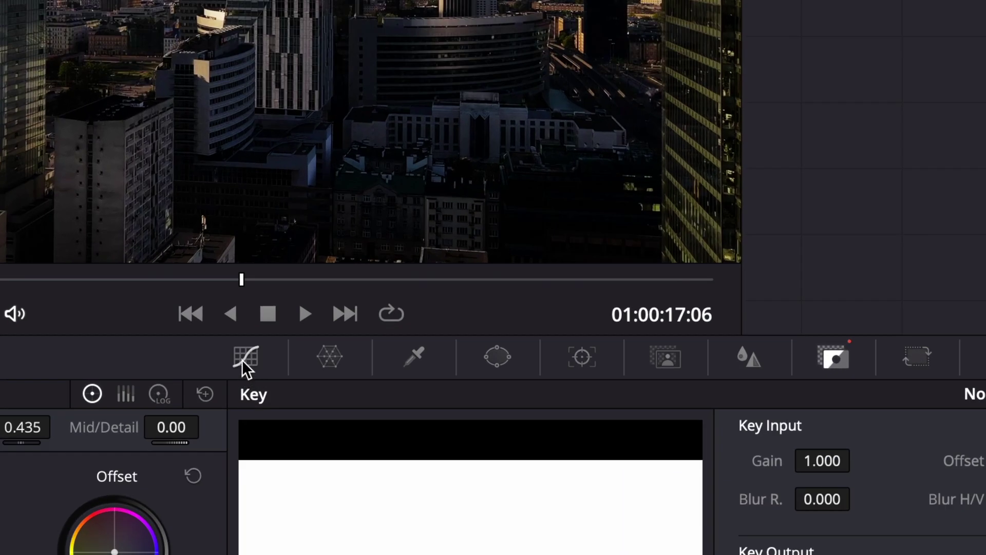
click(333, 363)
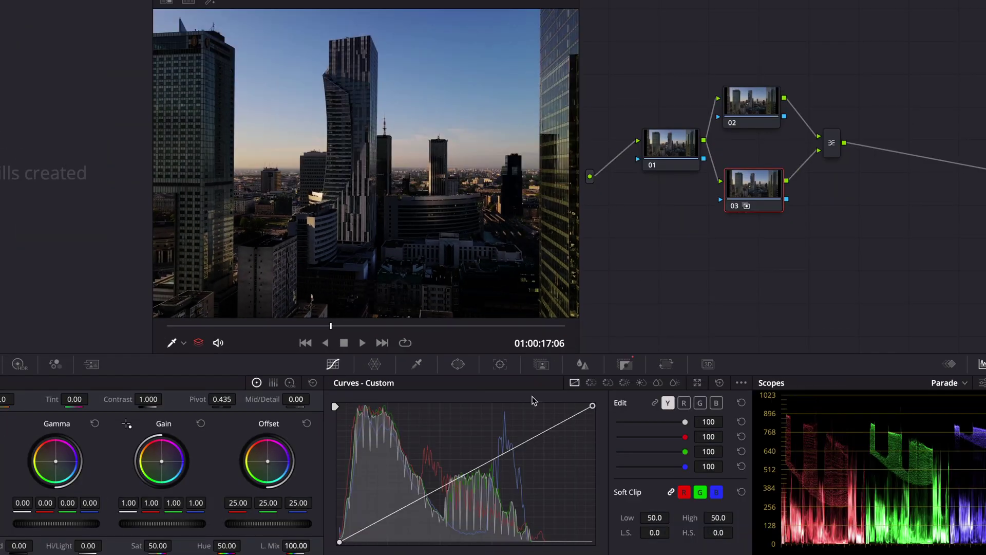
drag(406, 508, 376, 497)
drag(554, 430, 537, 452)
- Lift the red channel's shadows and lower the blue highlights, then compare with node 03 bypassed
click(683, 403)
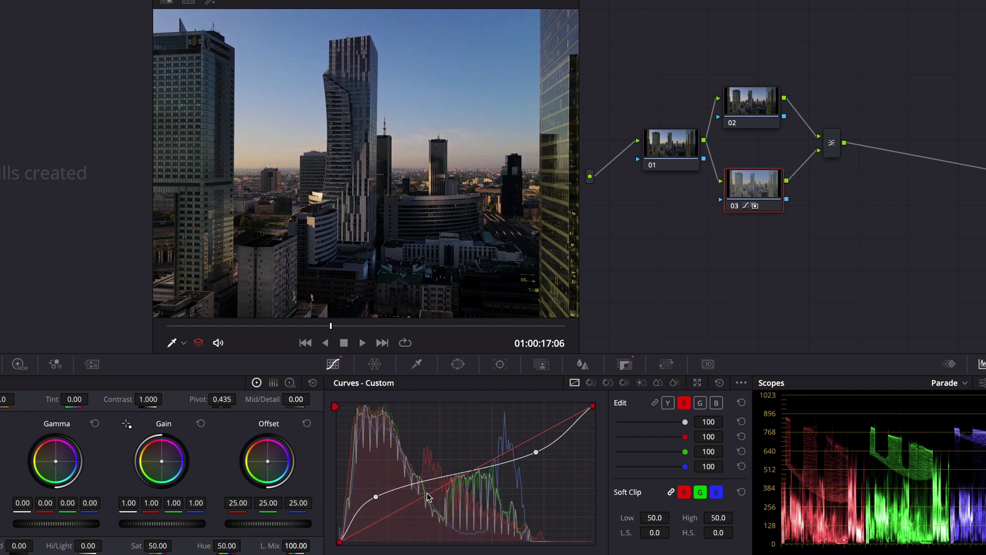
drag(339, 541, 336, 510)
click(716, 403)
drag(593, 406, 566, 387)
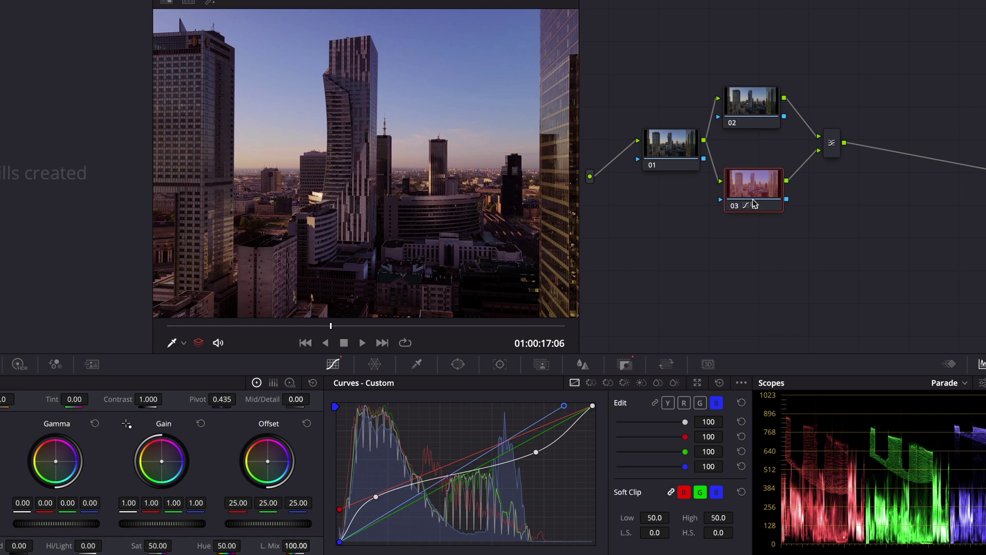
key(ctrl+d)
key(ctrl+d)
key(ctrl+d)
key(ctrl+d)
key(ctrl+d)
key(ctrl+d)
- Set node 03's Key Output Gain to 1.035 after a bypass comparison, and move the node right
click(625, 364)
drag(622, 479, 469, 480)
drag(619, 478, 662, 482)
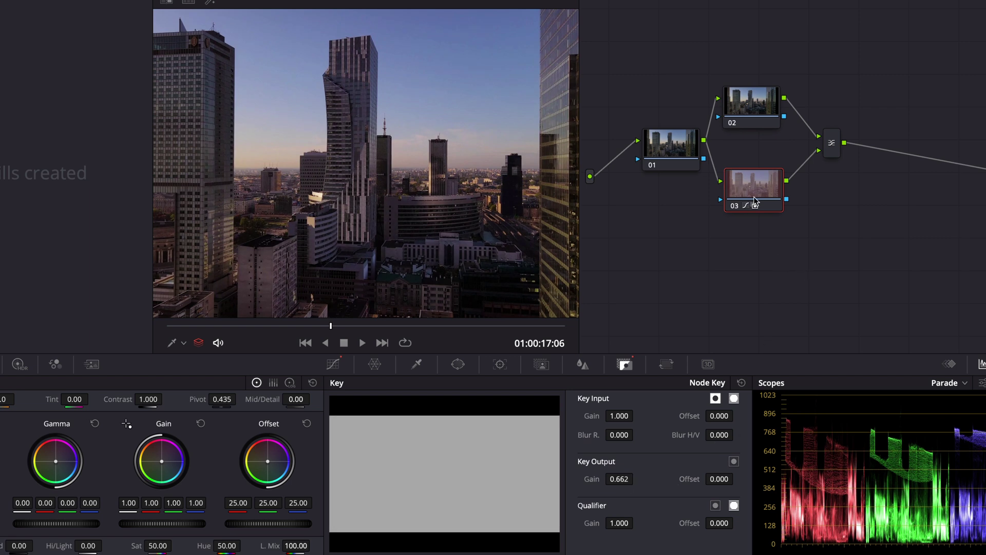
key(ctrl+d)
key(ctrl+d)
key(ctrl+d)
key(ctrl+d)
key(ctrl+d)
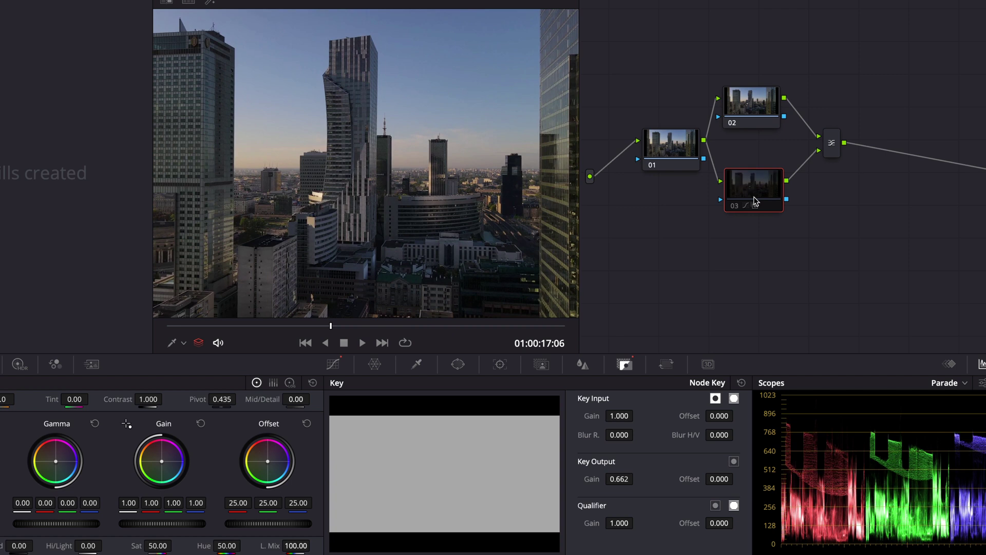
key(ctrl+d)
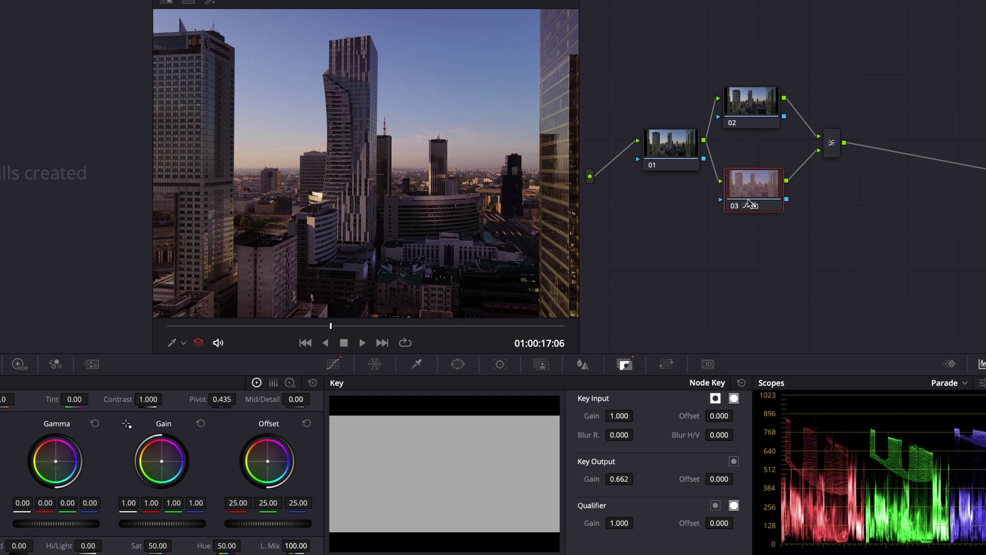
mouse_move(624, 478)
mouse_down()
mouse_move(664, 475)
mouse_move(624, 479)
mouse_up()
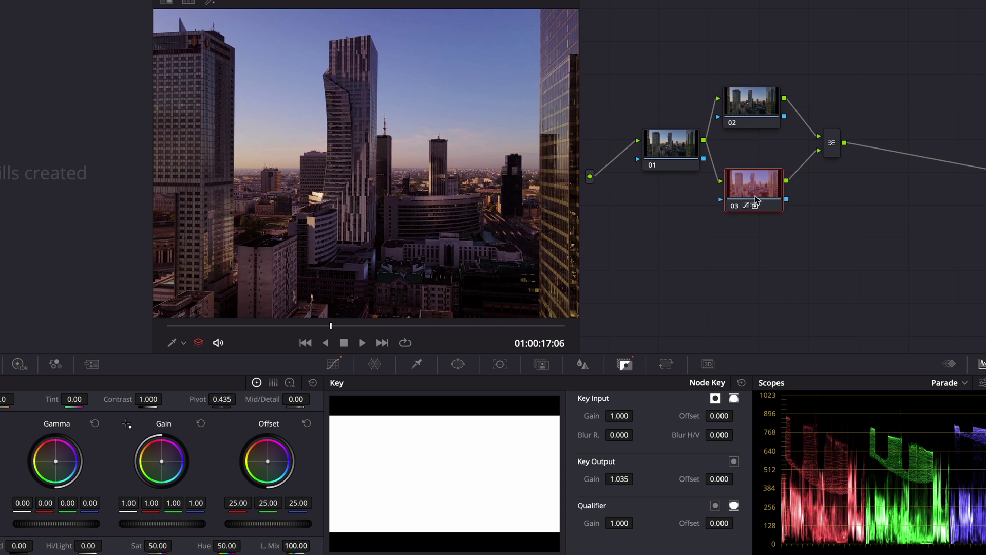
drag(755, 203, 804, 212)
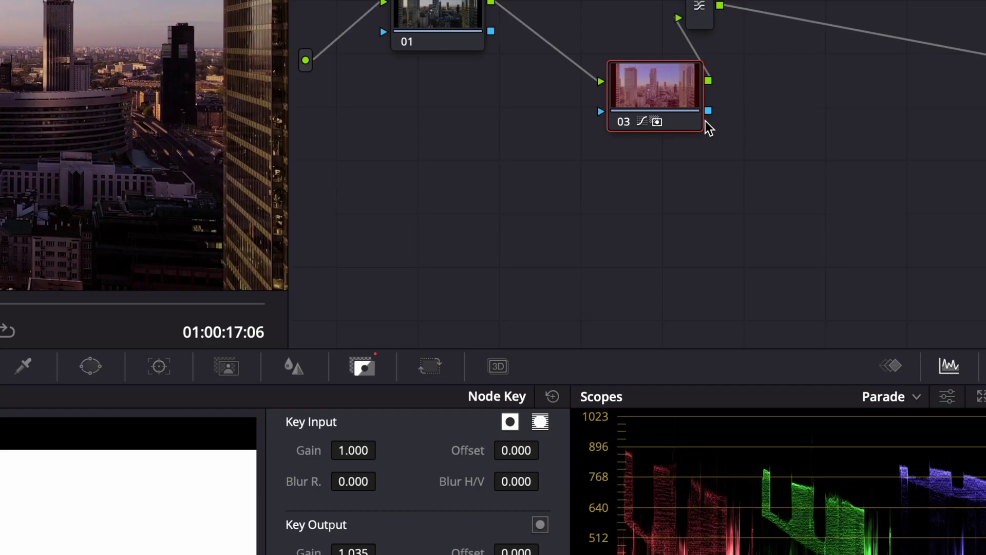
- Insert a new empty serial node before the curves-graded node using Add Serial Before
right_click(812, 209)
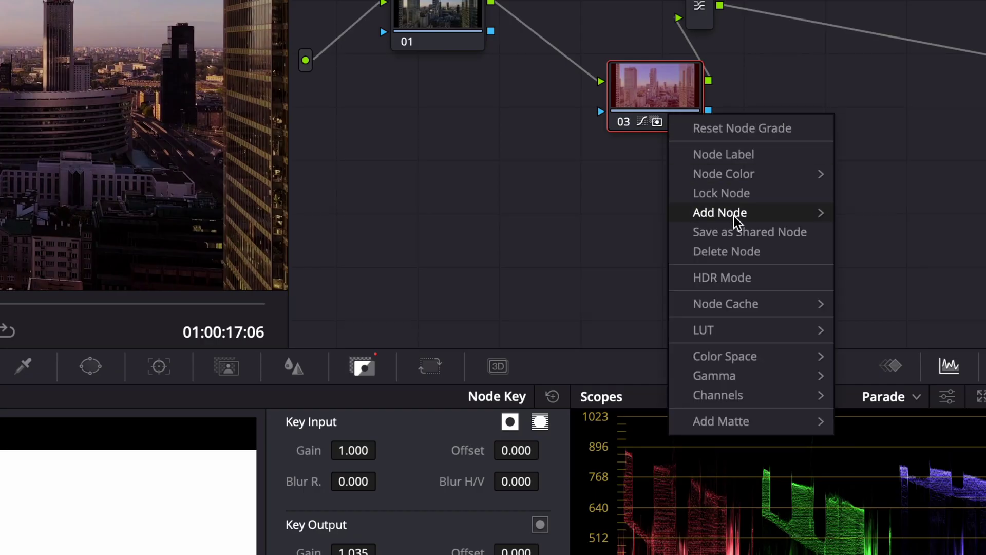
mouse_move(734, 215)
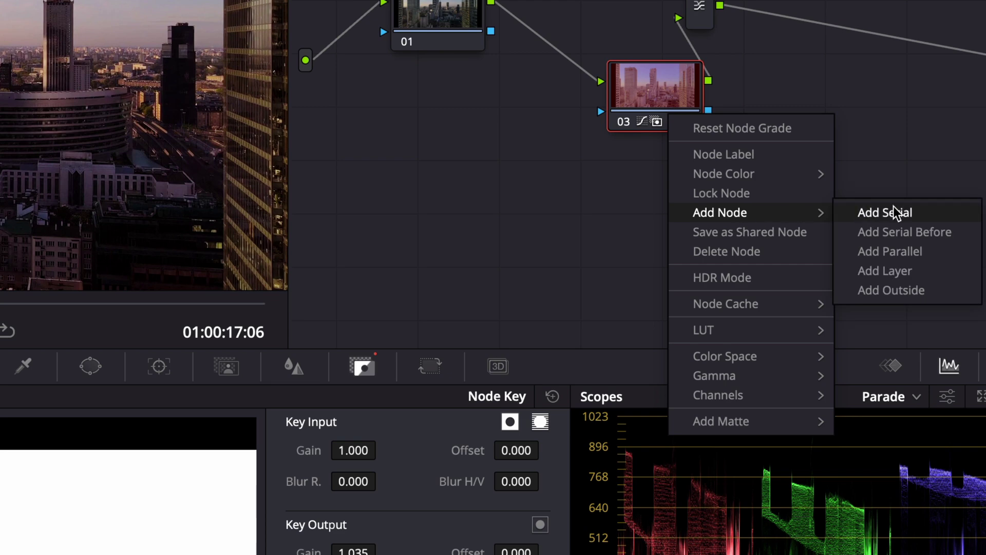
click(907, 231)
- Arrange the new node 03 and node 05 side by side in the lower branch
drag(653, 182, 544, 97)
click(654, 97)
drag(653, 98, 658, 194)
drag(532, 82, 522, 203)
click(634, 205)
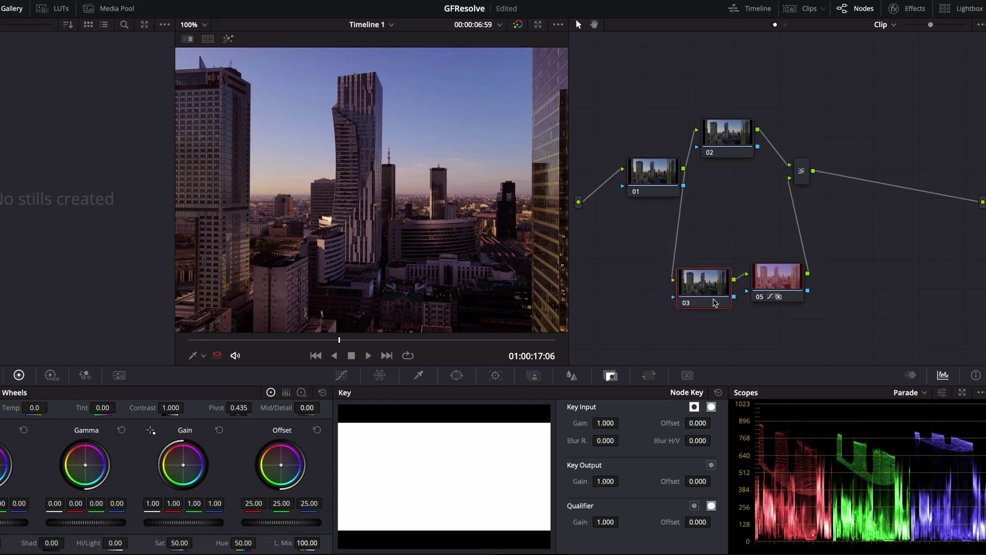
drag(764, 283, 774, 283)
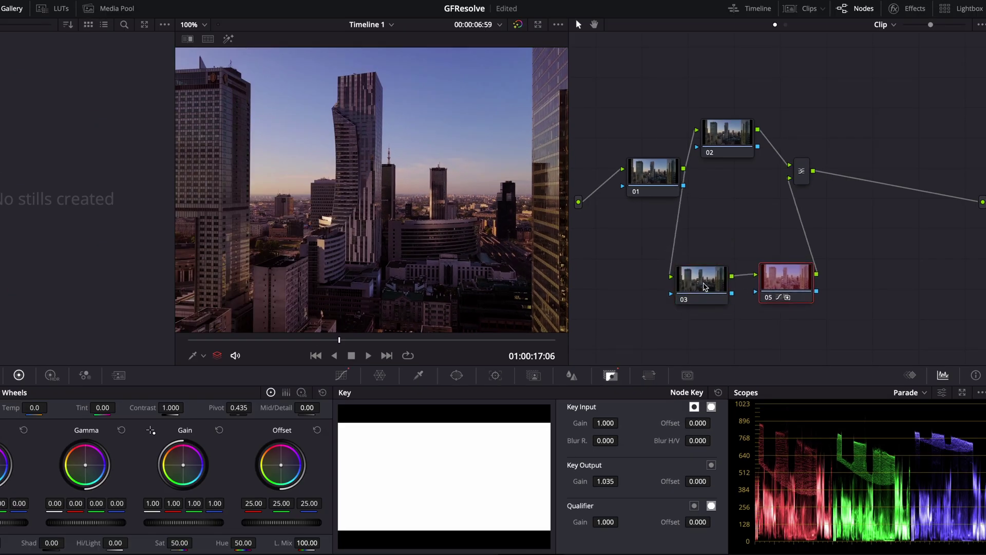
drag(708, 286, 724, 283)
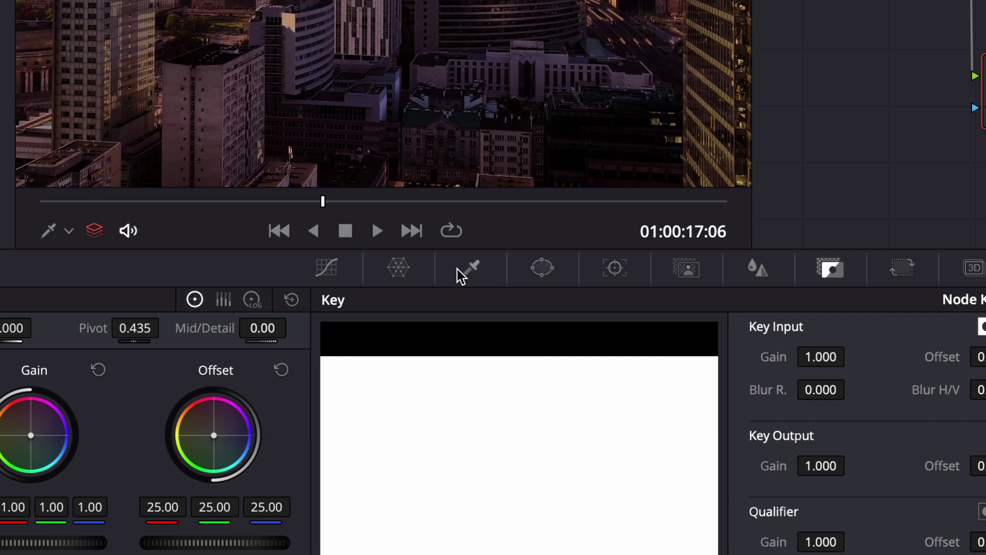
- Key node 03's highlights with a luminance qualifier at Low 59.3 and 32.1 low softness, previewing the matte
click(457, 269)
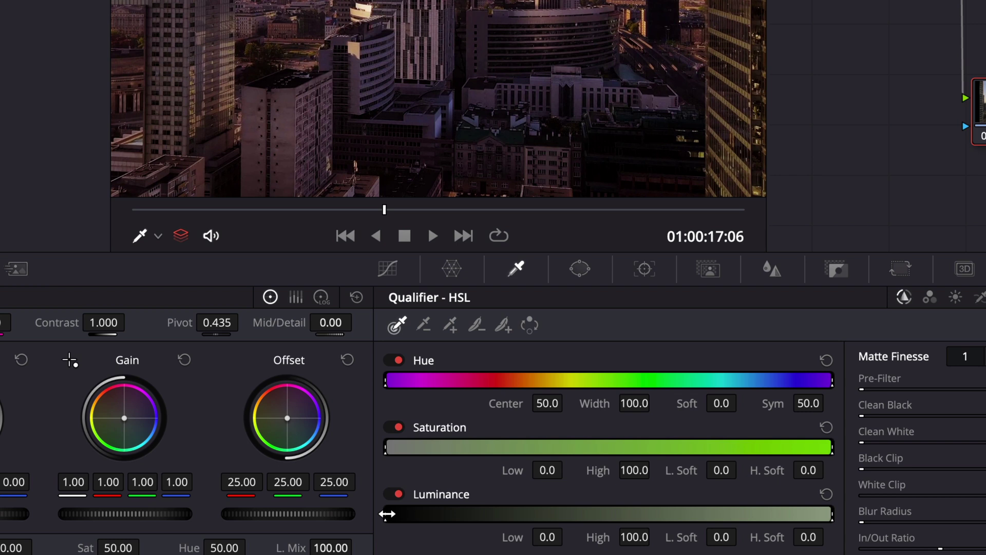
drag(388, 514, 667, 514)
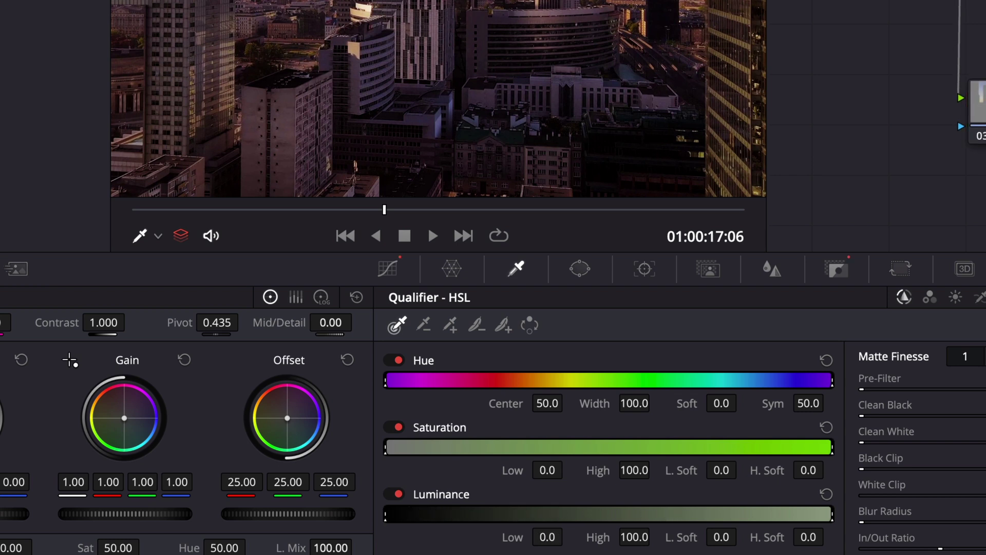
drag(667, 512, 722, 514)
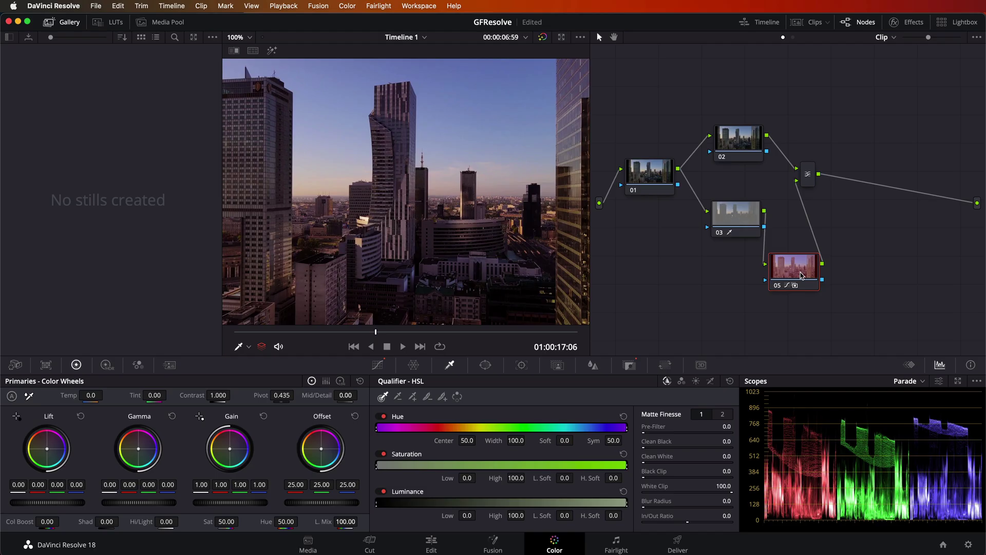
click(801, 275)
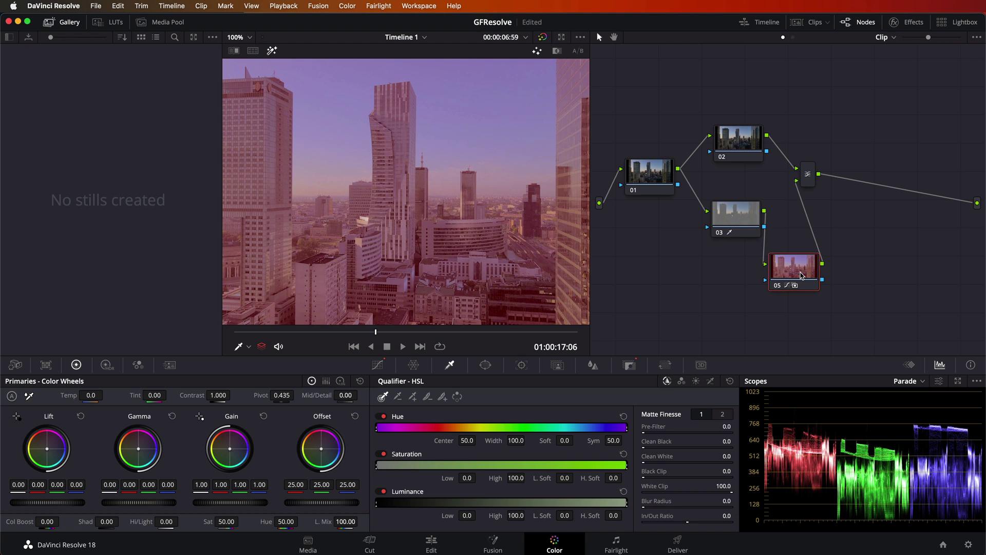
click(744, 212)
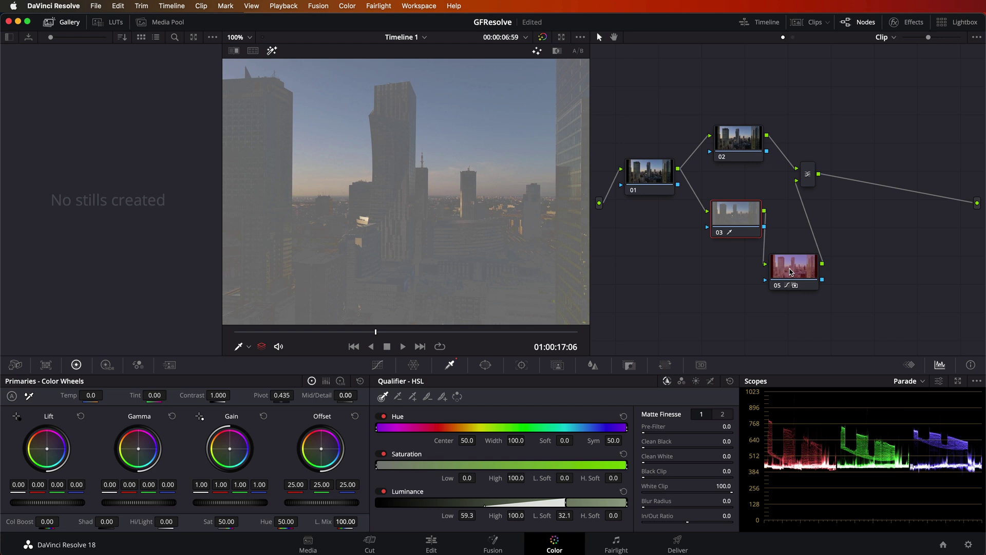
- Link node 03's key output to node 05's key input and place node 03 left of node 05
drag(791, 272, 801, 256)
drag(764, 226, 775, 264)
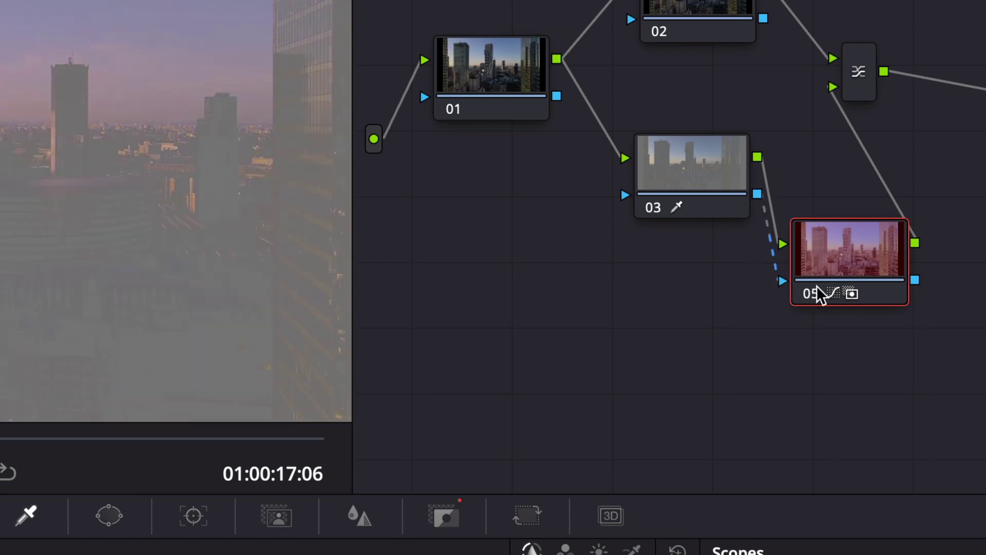
drag(714, 190, 708, 255)
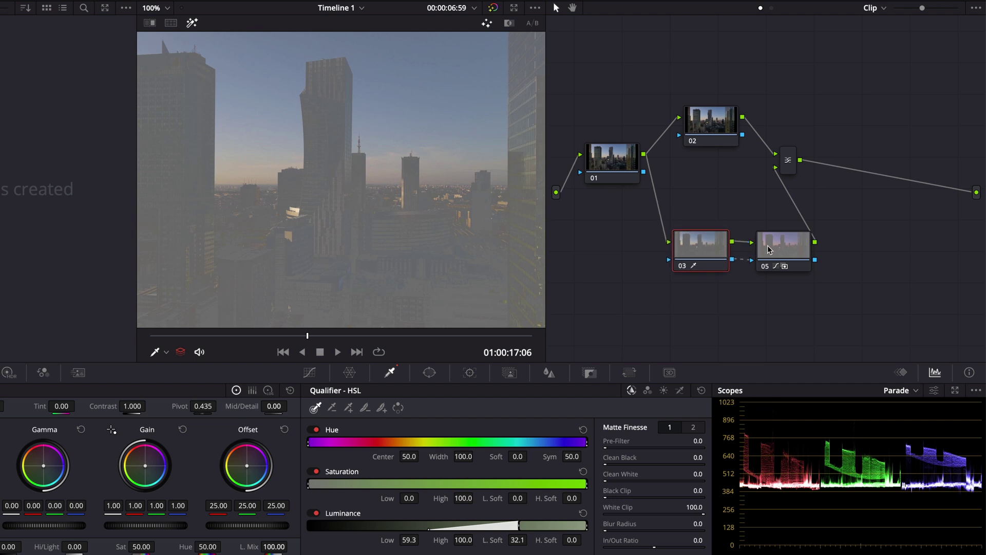
drag(769, 250, 765, 249)
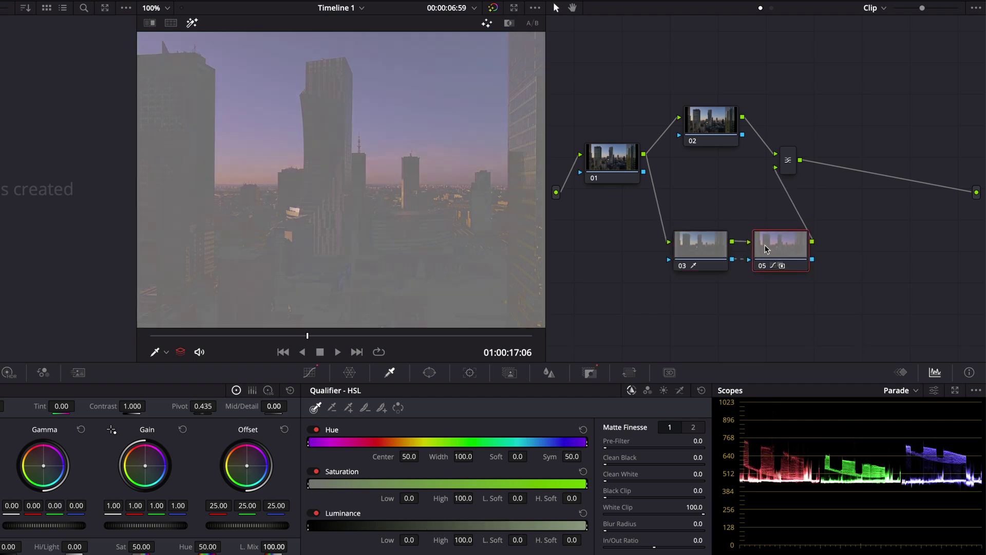
- Turn off the highlight preview, detach node 05's link from the mixer input, and return to the Edit timeline
key(shift+h)
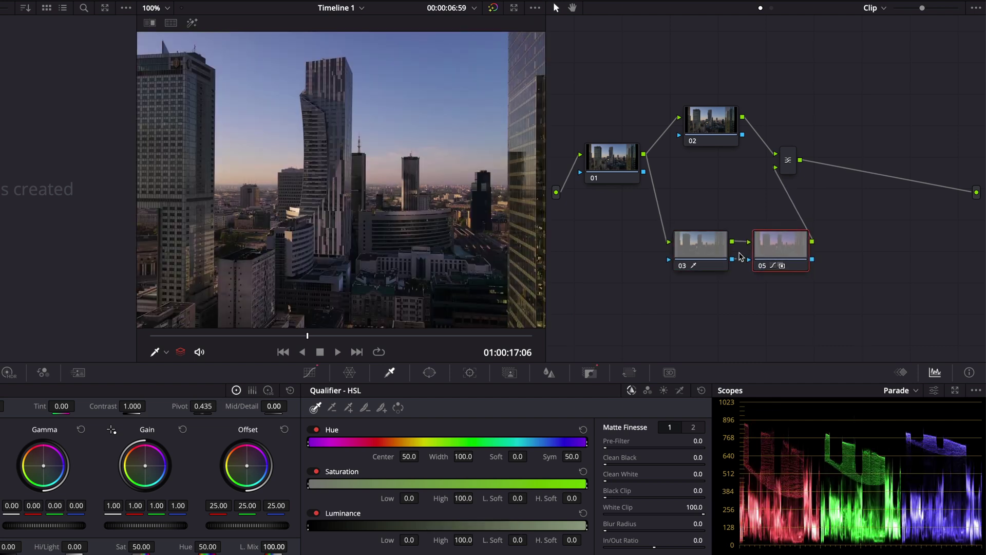
click(701, 245)
drag(513, 527, 487, 529)
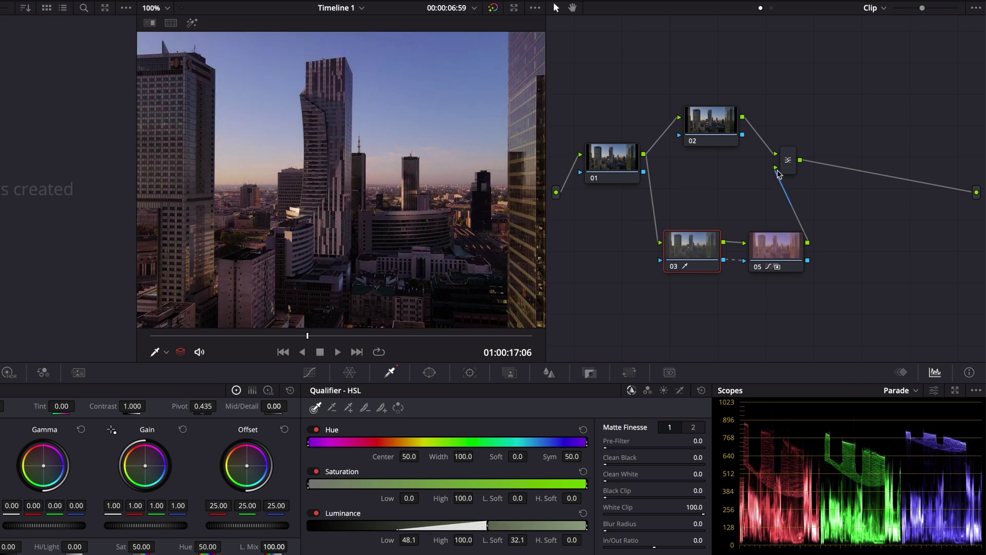
mouse_move(777, 170)
mouse_down()
mouse_move(743, 204)
mouse_move(775, 168)
mouse_up()
click(410, 552)
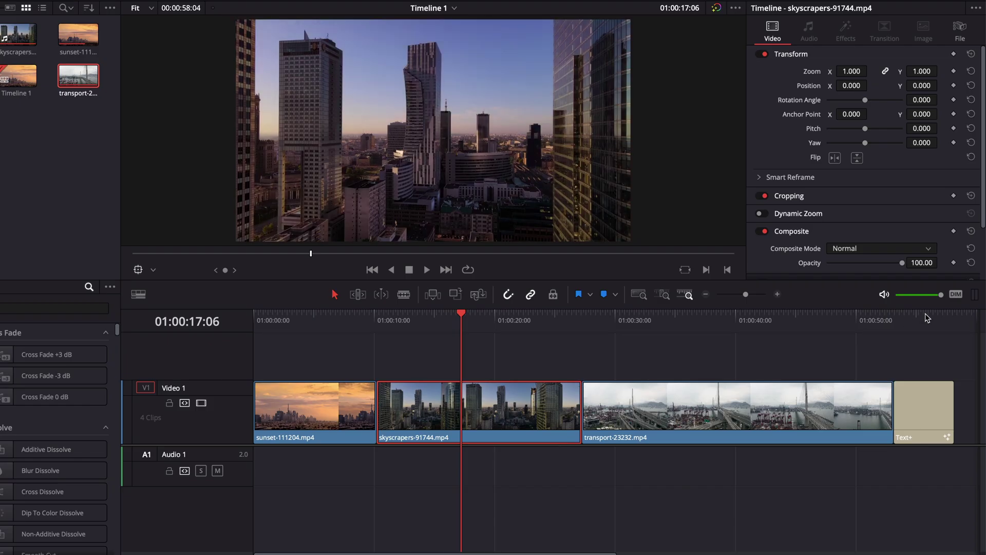